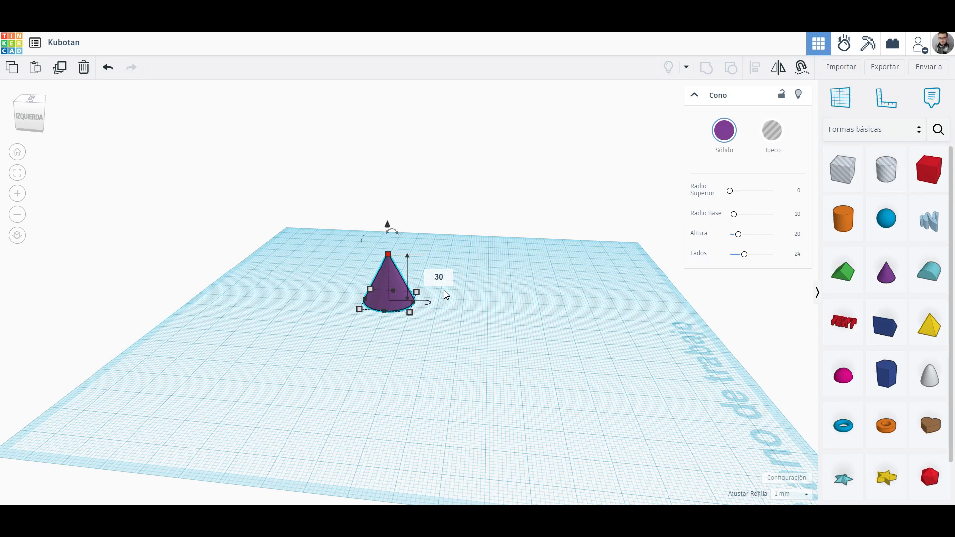
# Set the cone's height to 30 mm and one side of its base to 26 mm.
pyautogui.press('Return')
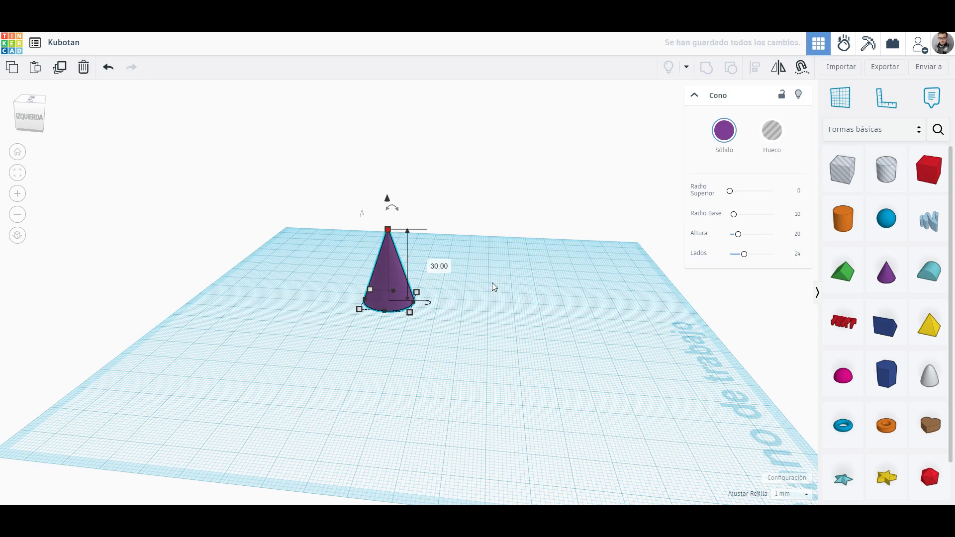
pyautogui.moveTo(410, 312)
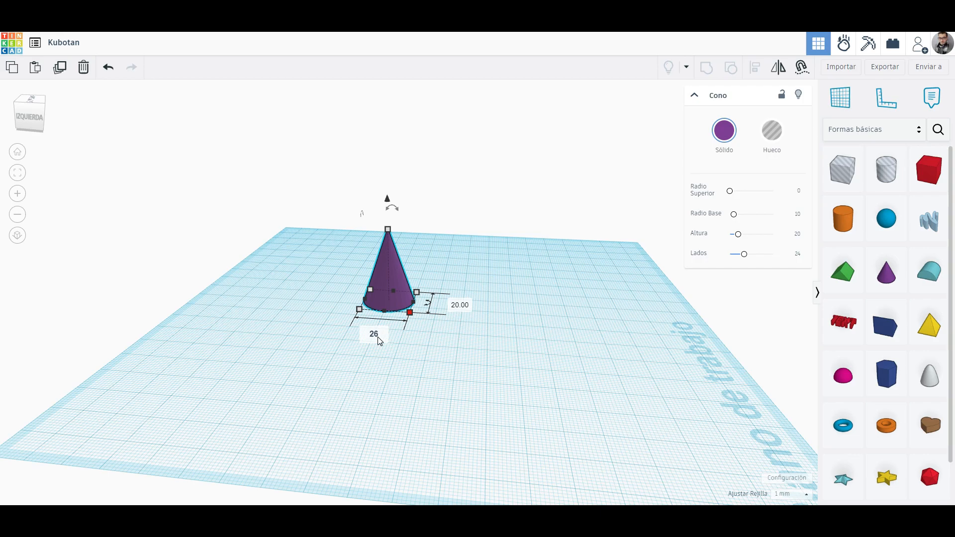
pyautogui.press('Return')
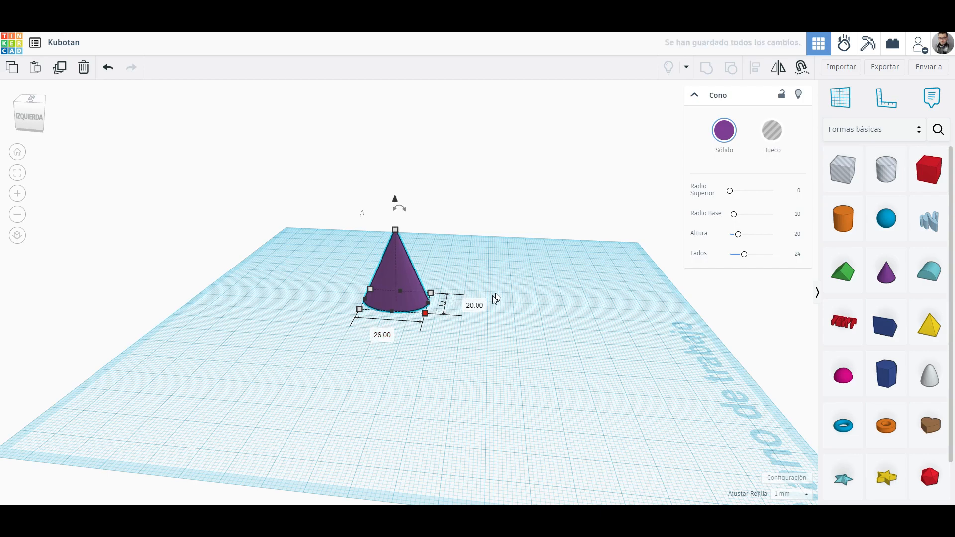
# Increase the cone's number of sides to 64.
pyautogui.moveTo(512, 311); pyautogui.dragTo(420, 324, button='right')
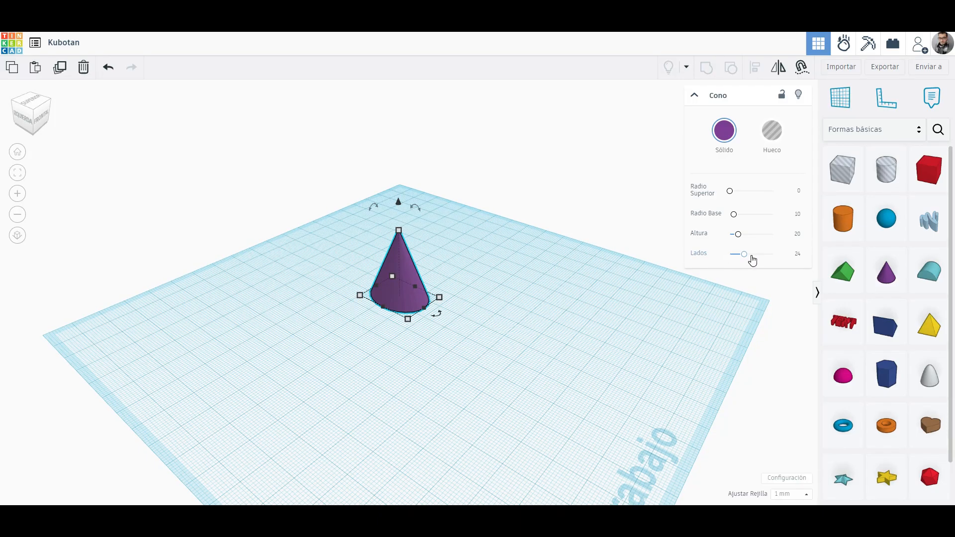
pyautogui.moveTo(746, 257); pyautogui.dragTo(811, 258)
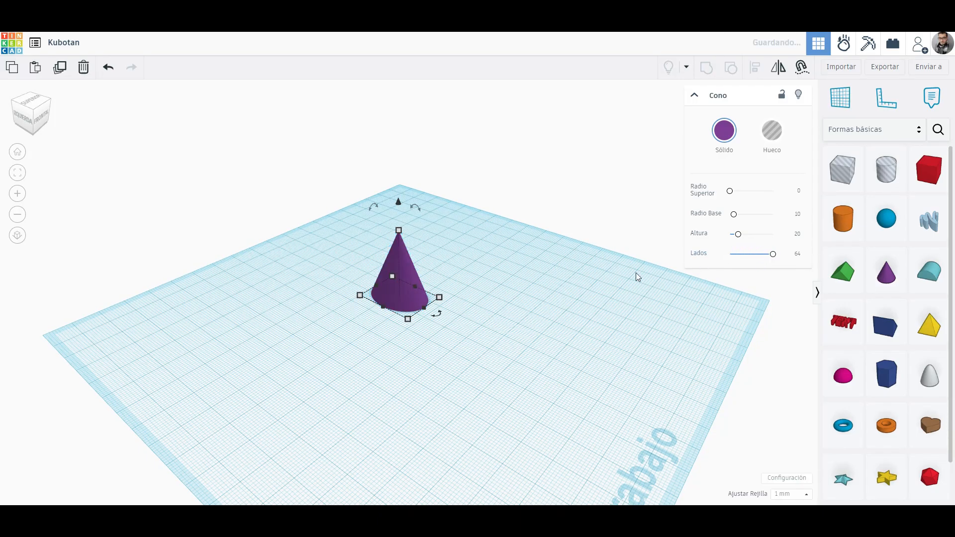
pyautogui.moveTo(535, 309); pyautogui.dragTo(374, 269, button='right')
pyautogui.moveTo(438, 326); pyautogui.dragTo(370, 310, button='right')
pyautogui.moveTo(544, 303); pyautogui.dragTo(401, 267, button='right')
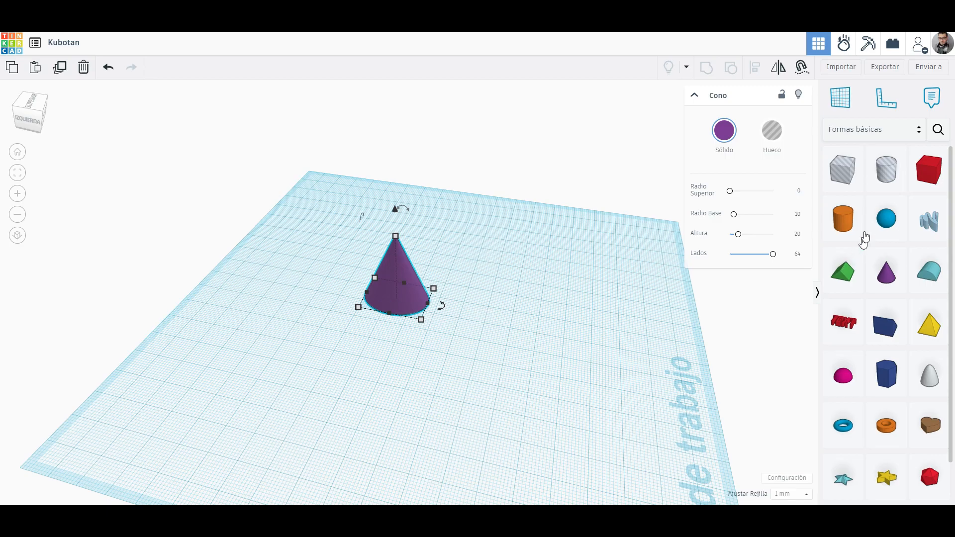
# Place a box hole beside the cone and set one side of its base to 30 mm.
pyautogui.moveTo(843, 170); pyautogui.dragTo(365, 348)
pyautogui.moveTo(482, 362); pyautogui.dragTo(422, 371, button='right')
pyautogui.click(420, 369)
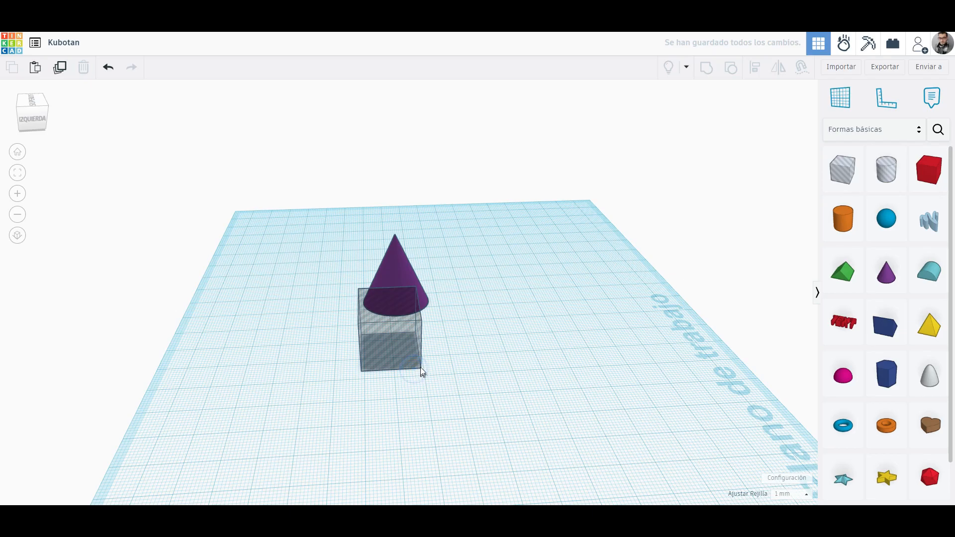
pyautogui.click(405, 349)
pyautogui.click(394, 408)
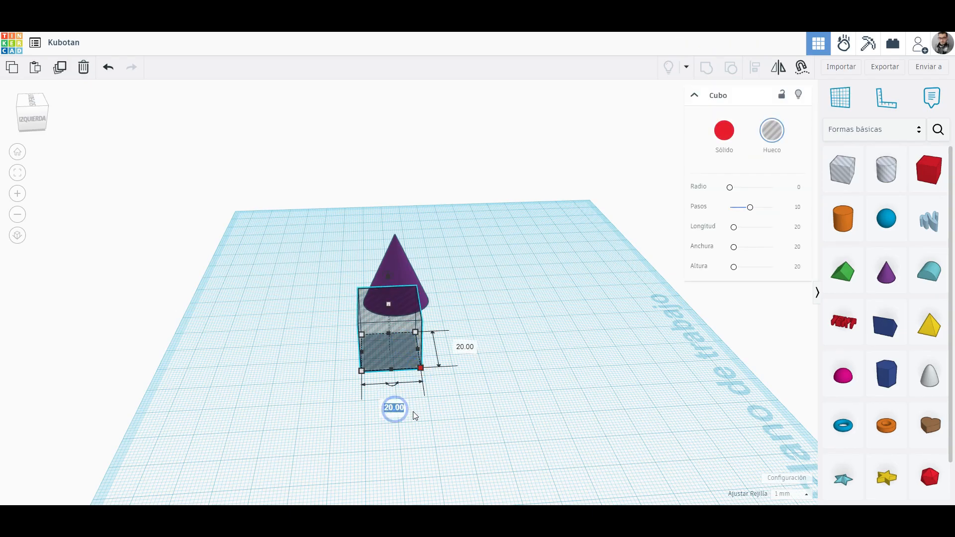
pyautogui.write('30')
pyautogui.press('Return')
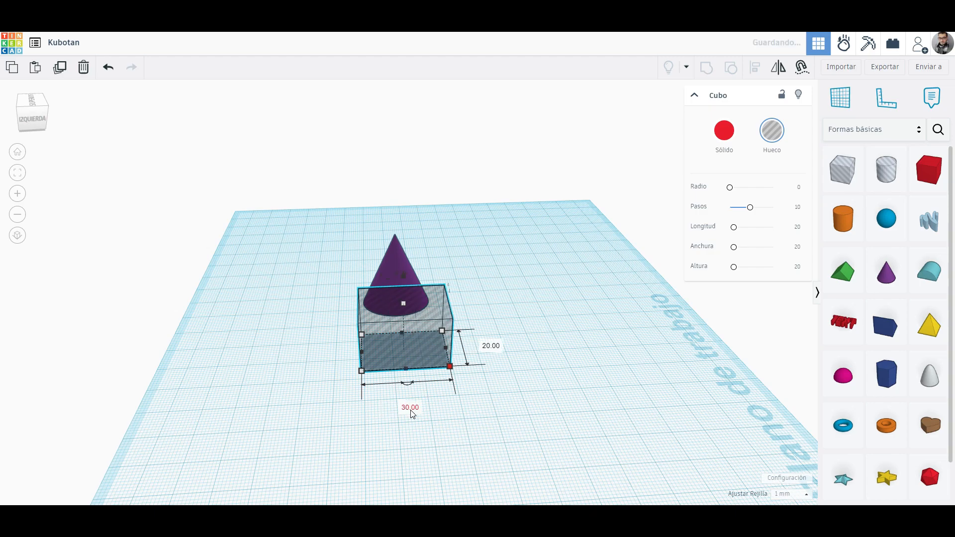
# Stretch the box hole until it is taller than the cone and set its 20 mm base side to 6 mm.
pyautogui.moveTo(405, 304); pyautogui.dragTo(421, 247)
pyautogui.moveTo(454, 381); pyautogui.dragTo(486, 378, button='right')
pyautogui.click(446, 410)
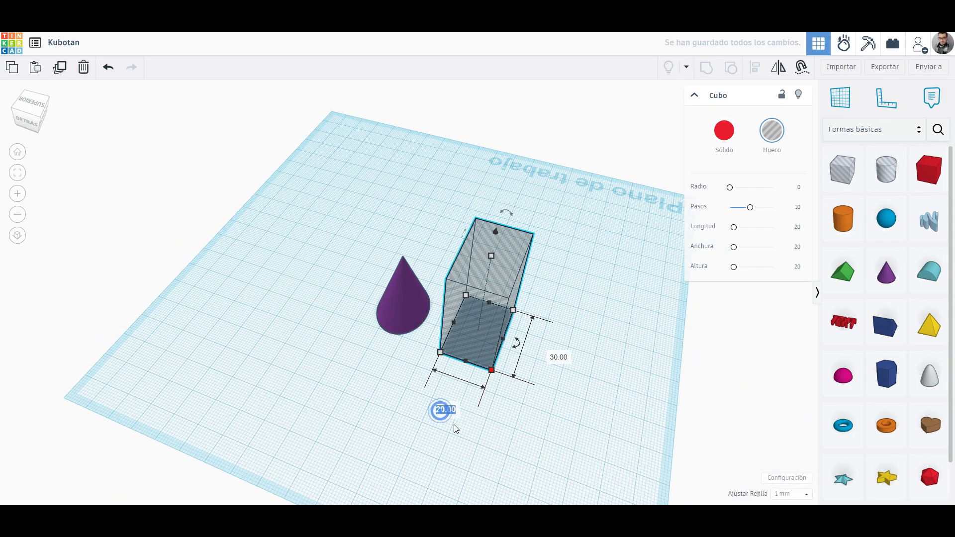
pyautogui.write('6')
pyautogui.press('Return')
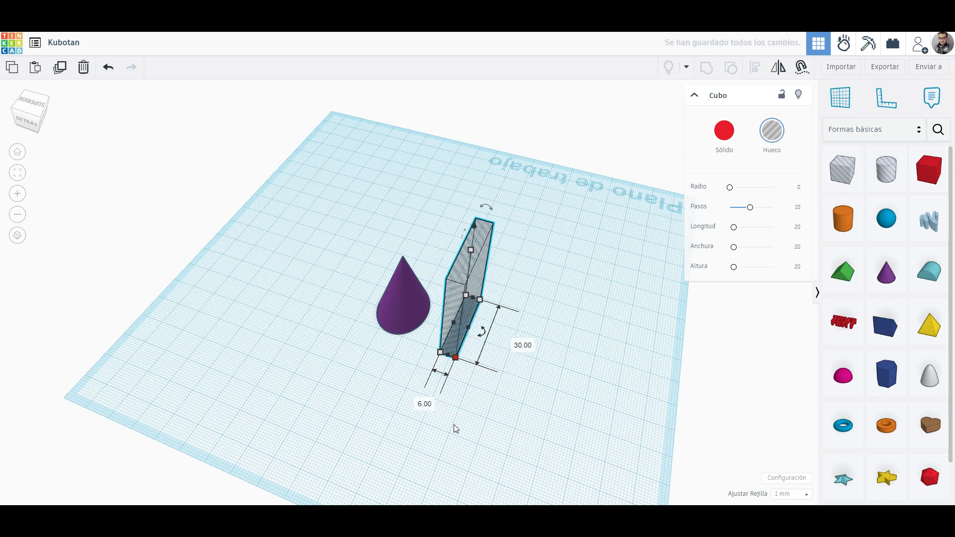
# Centre the cone and the box hole on each other along the box's 30 mm side.
pyautogui.moveTo(469, 433); pyautogui.dragTo(513, 420, button='right')
pyautogui.keyDown('shift'); pyautogui.click(422, 307); pyautogui.keyUp('shift')
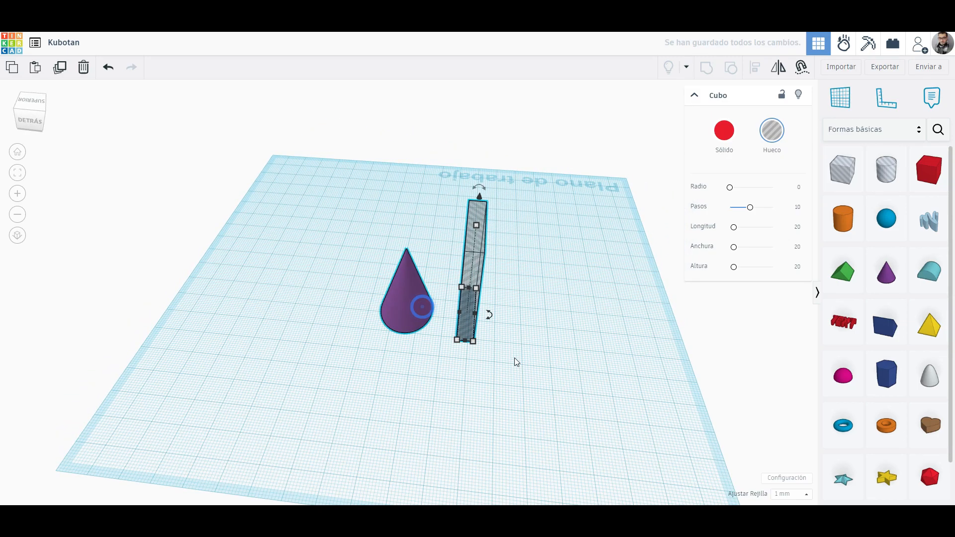
pyautogui.press('l')
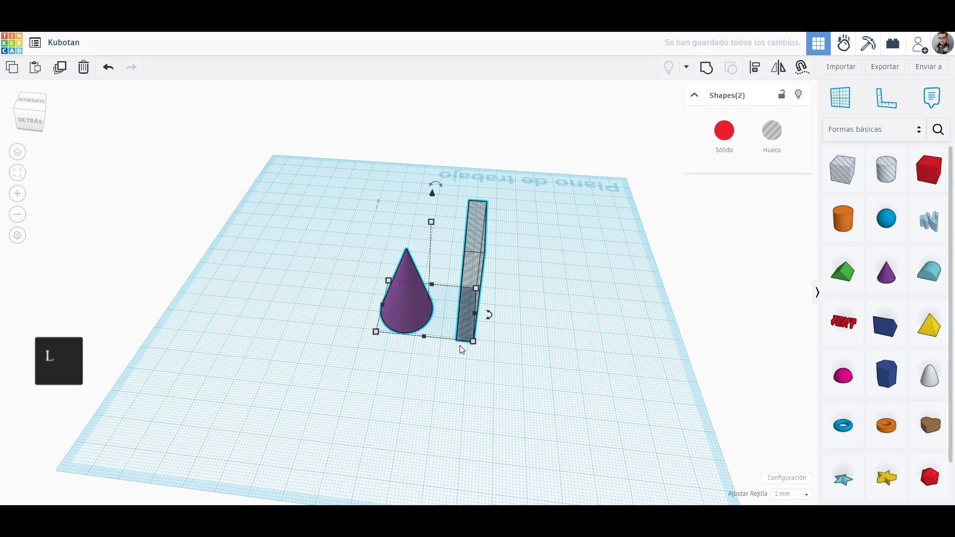
pyautogui.click(369, 303)
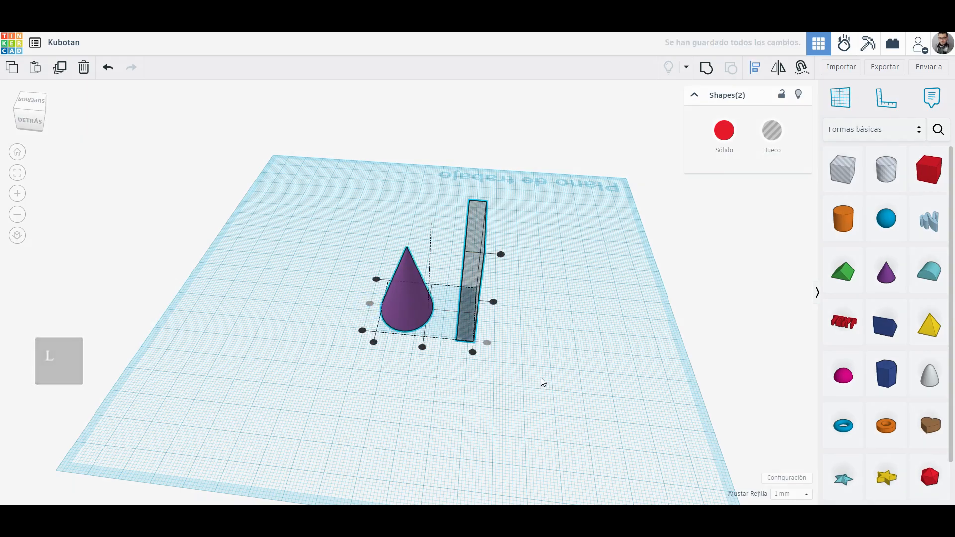
# Duplicate the thin box hole and move the copy aside, further away from the cone.
pyautogui.click(471, 317)
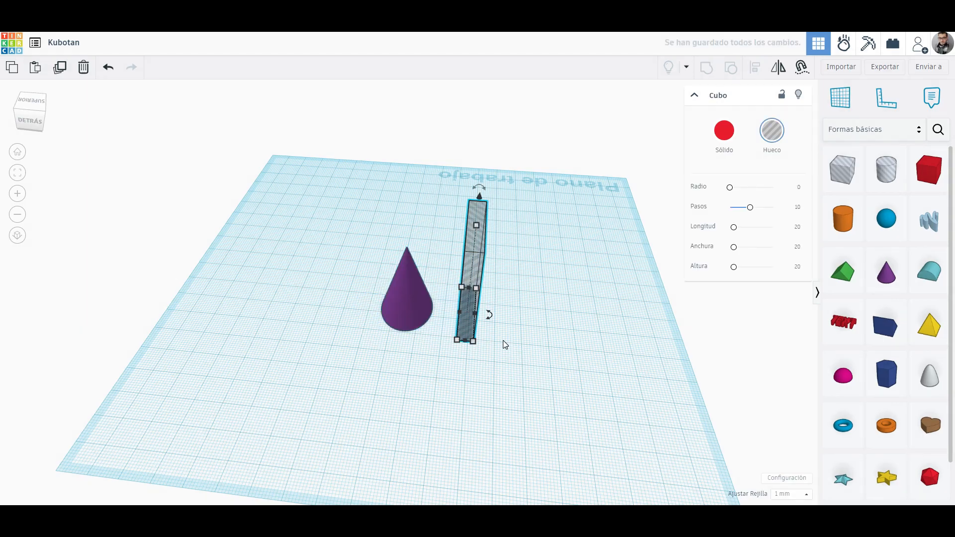
pyautogui.hotkey('ctrl', 'd')
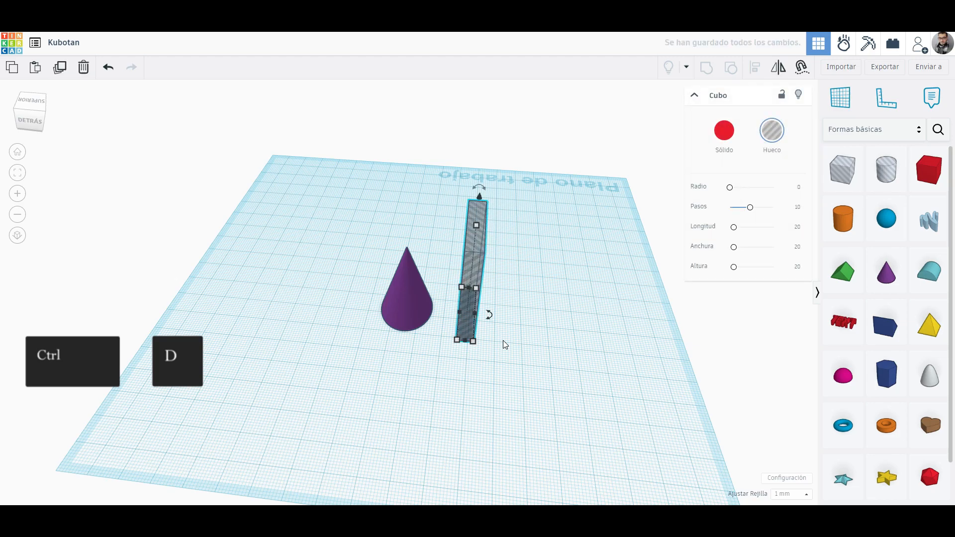
pyautogui.hotkey('ctrl', 'd')
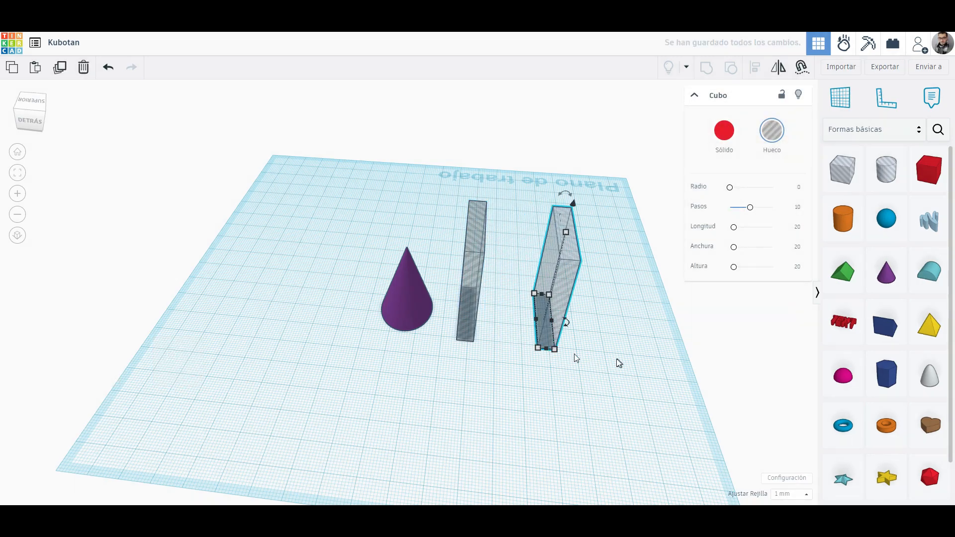
pyautogui.click(539, 379)
# Align the cone's outer edge with the nearer box hole's far face and group the two to cut the cone's side.
pyautogui.moveTo(374, 217); pyautogui.dragTo(469, 377)
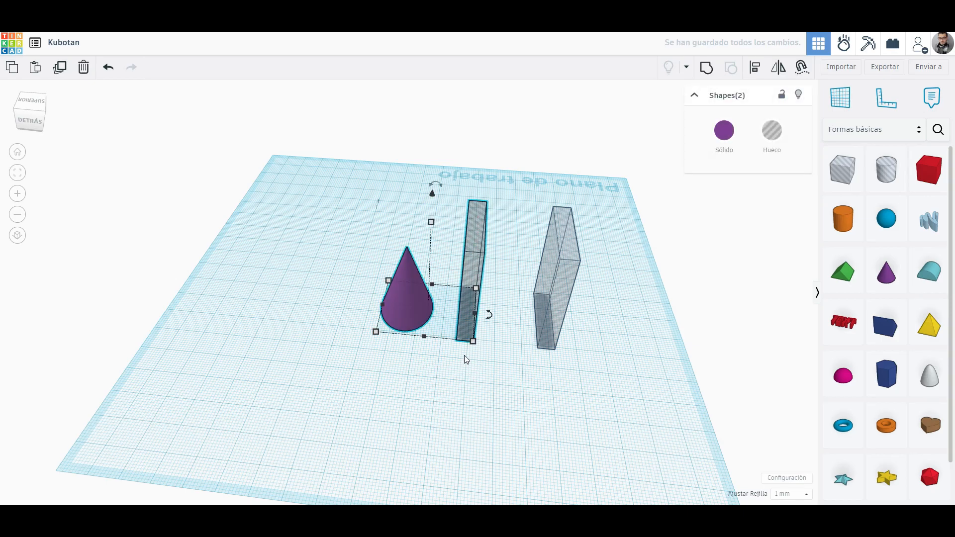
pyautogui.press('l')
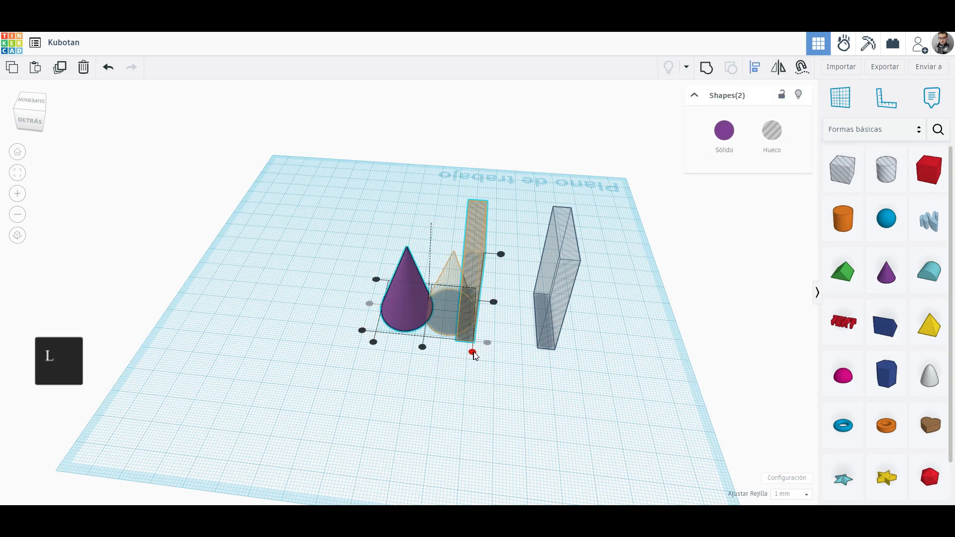
pyautogui.click(473, 353)
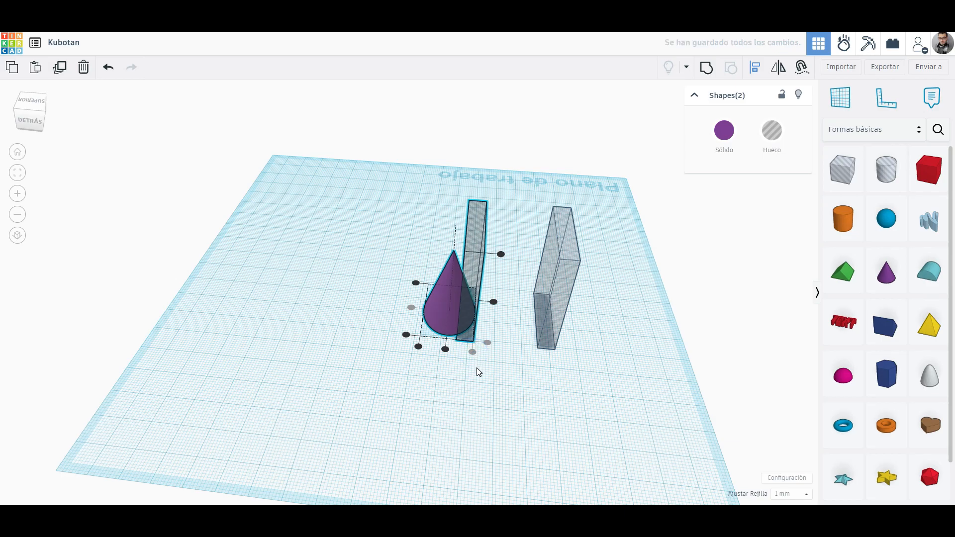
pyautogui.click(476, 368)
pyautogui.click(410, 265)
pyautogui.moveTo(483, 370); pyautogui.dragTo(483, 376)
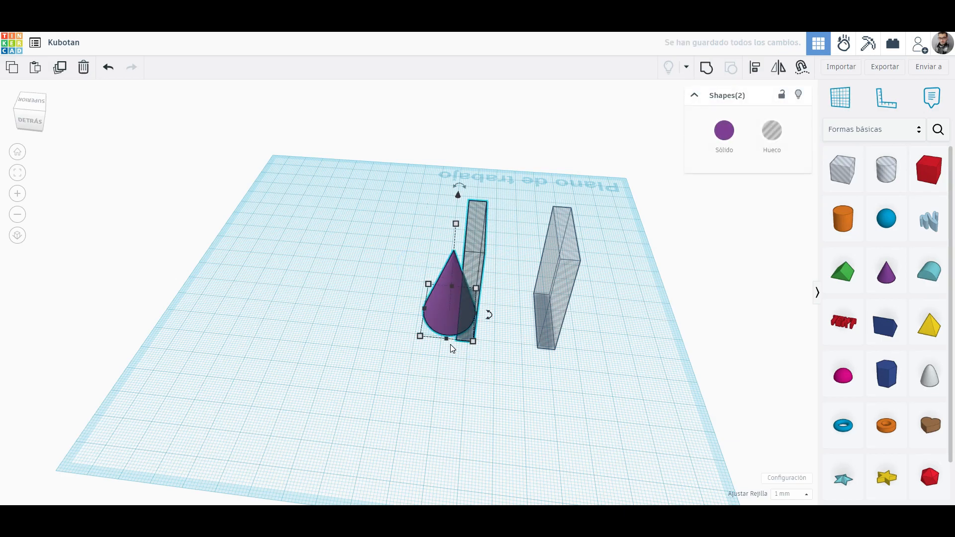
pyautogui.hotkey('ctrl', 'g')
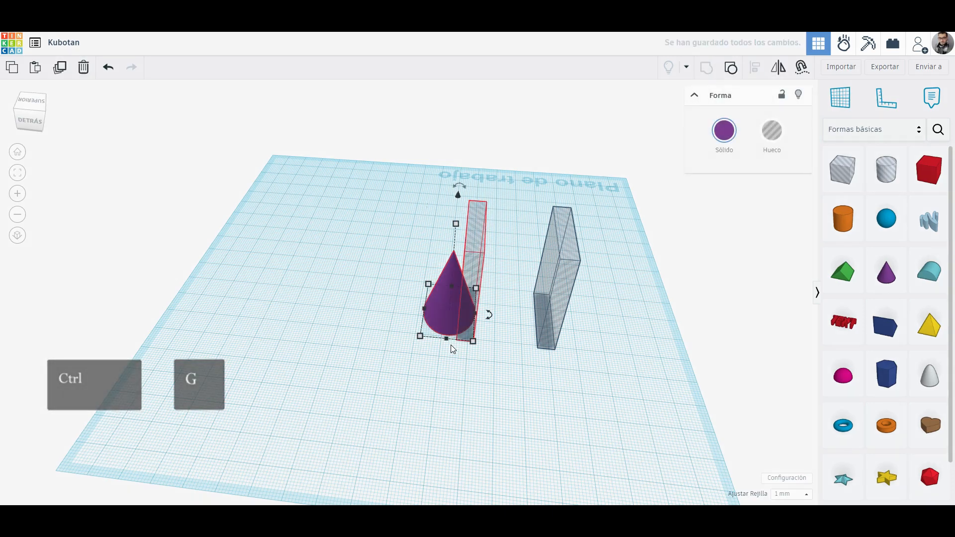
# Align the remaining box hole flush with the cone's uncut side and group them to trim that side.
pyautogui.moveTo(484, 359); pyautogui.dragTo(548, 327, button='right')
pyautogui.hotkey('ctrl', 'shift', 'g')
pyautogui.click(547, 326)
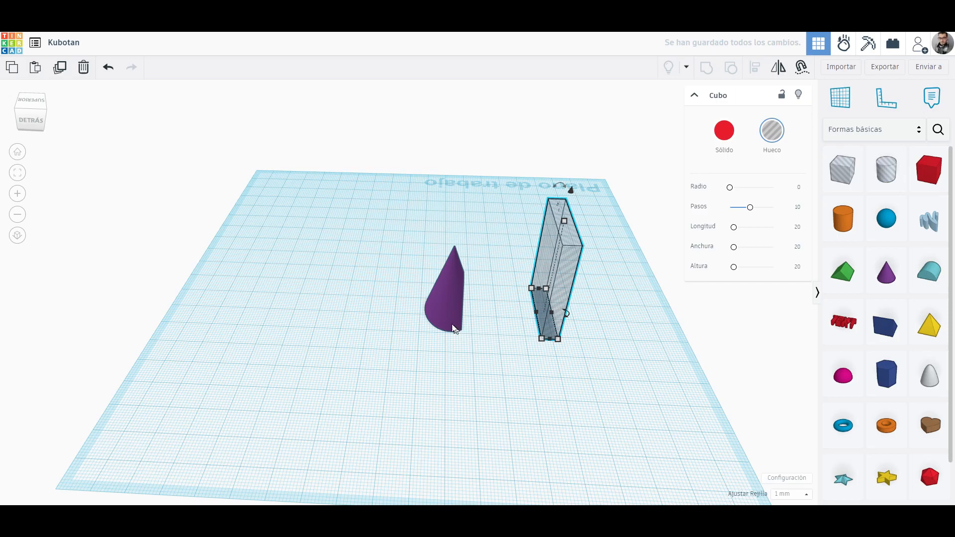
pyautogui.hotkey('ctrl', 'a')
pyautogui.press('l')
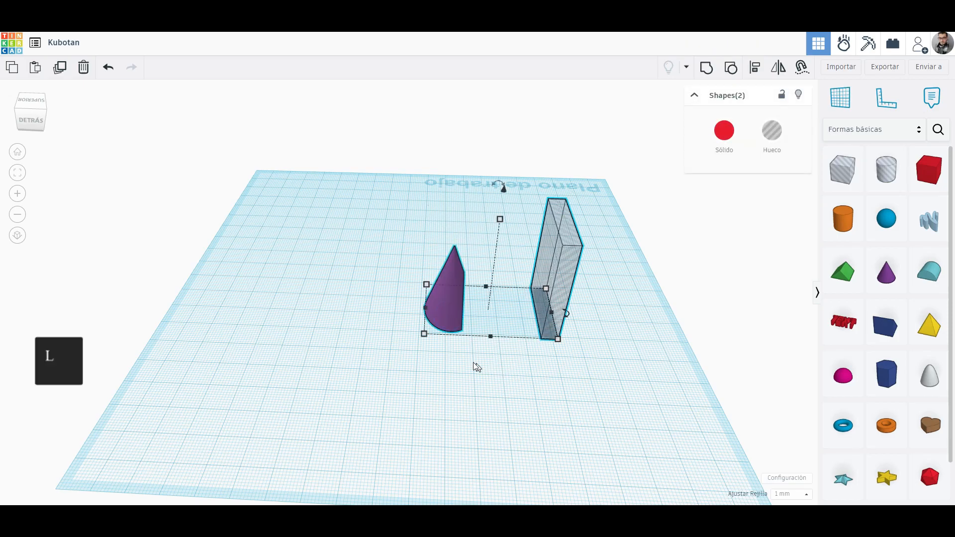
pyautogui.click(425, 345)
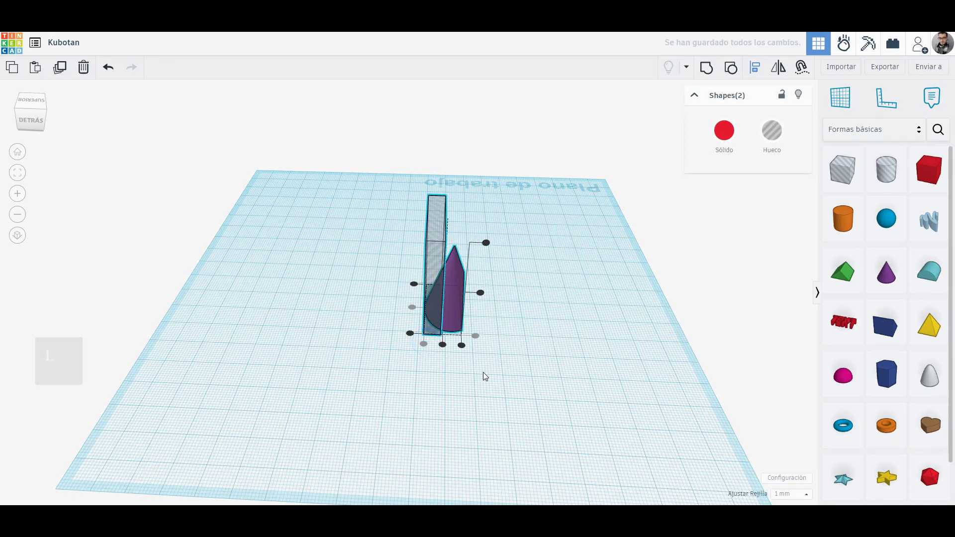
pyautogui.moveTo(360, 233); pyautogui.dragTo(502, 354)
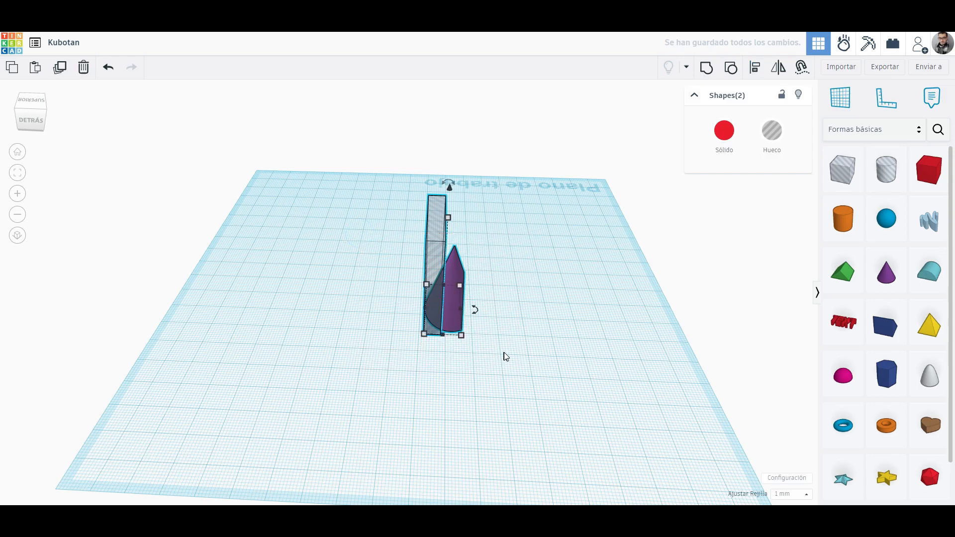
pyautogui.hotkey('ctrl', 'g')
# Duplicate the trimmed cone and move the copy clear of the original.
pyautogui.moveTo(501, 354); pyautogui.dragTo(446, 294, button='right')
pyautogui.moveTo(543, 326)
pyautogui.mouseDown(button='right')
pyautogui.moveTo(591, 337)
pyautogui.moveTo(542, 311)
pyautogui.mouseUp(button='right')
pyautogui.hotkey('ctrl', 'd')
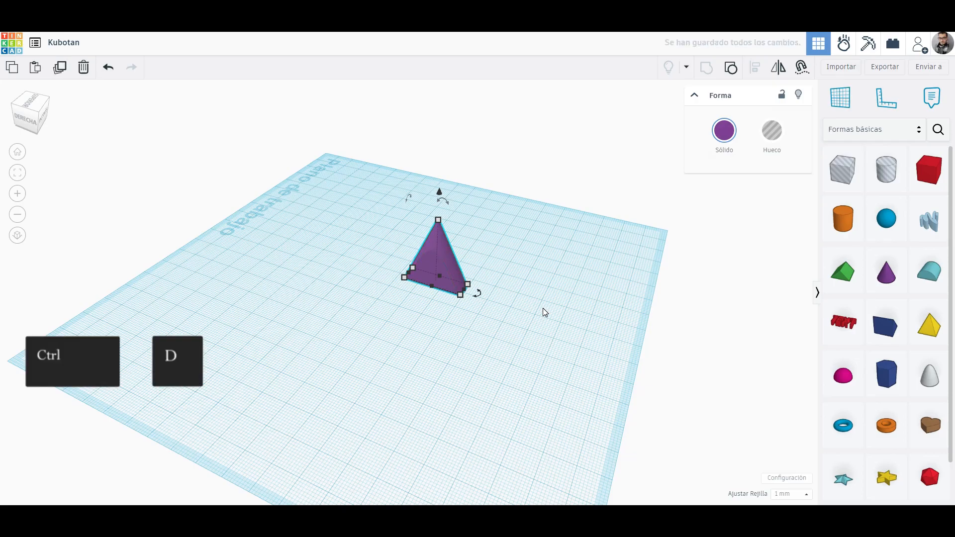
pyautogui.moveTo(565, 328); pyautogui.dragTo(595, 373, button='right')
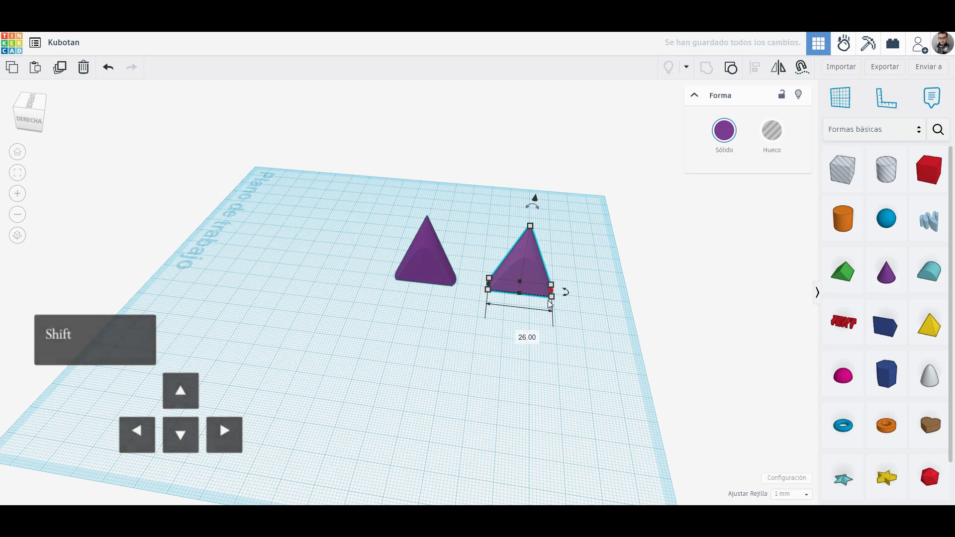
# Set the copied cone's height to 10 mm and rotate it 180° so it points downward.
pyautogui.moveTo(540, 210)
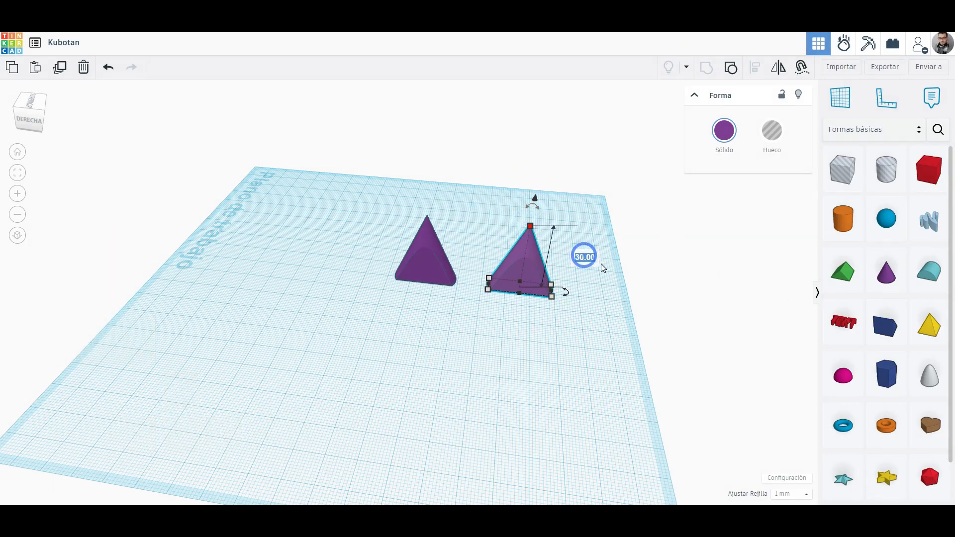
pyautogui.write('0')
pyautogui.press('Return')
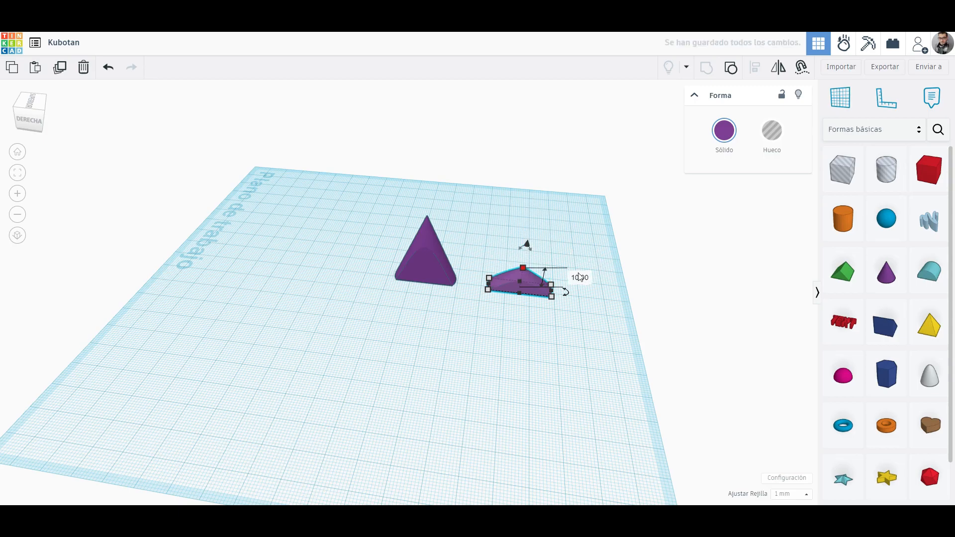
pyautogui.press('Return')
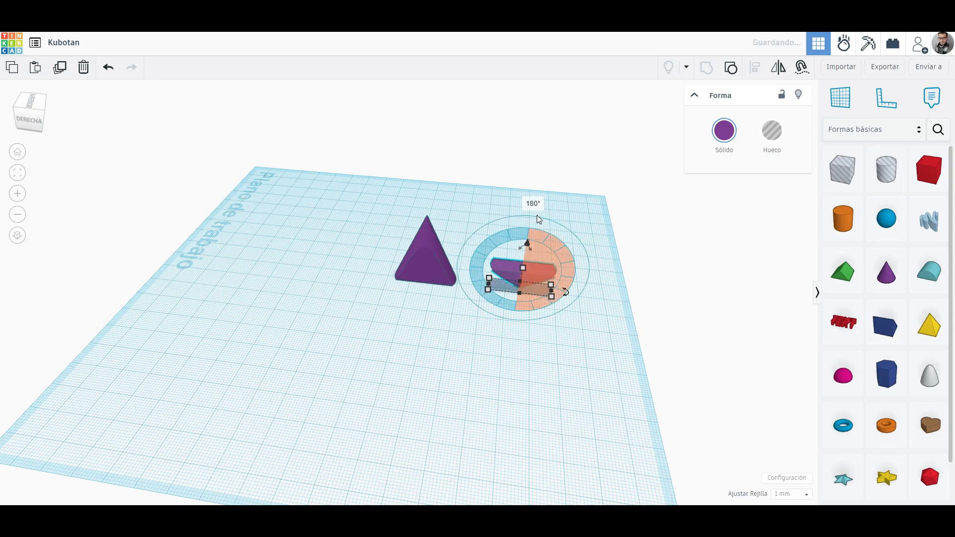
pyautogui.click(534, 357)
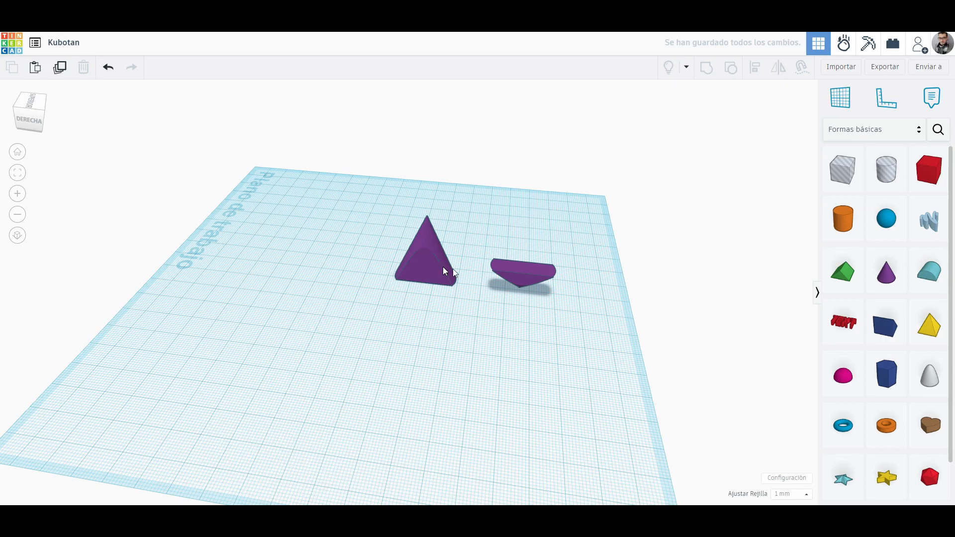
# Raise the taller trimmed cone 10 mm above the workplane.
pyautogui.click(433, 278)
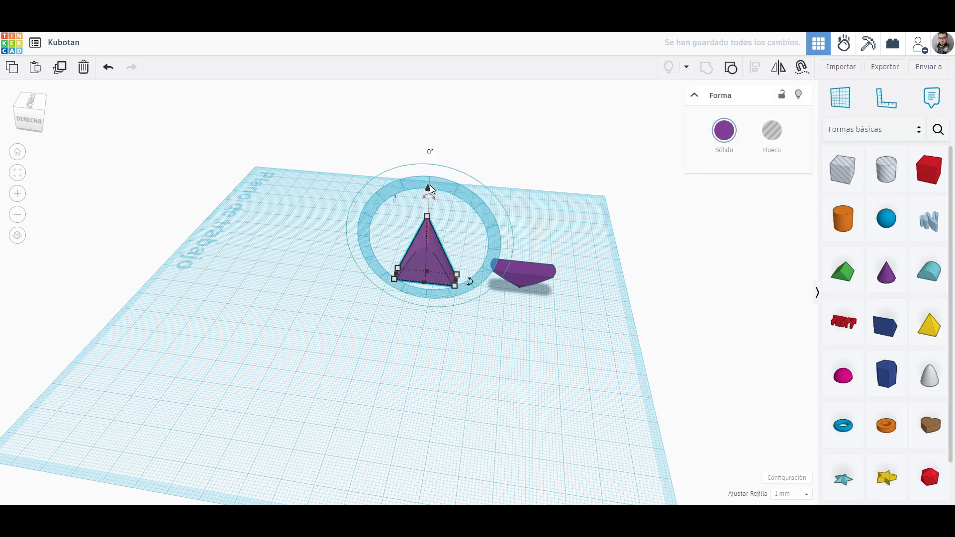
pyautogui.moveTo(428, 188); pyautogui.dragTo(430, 168)
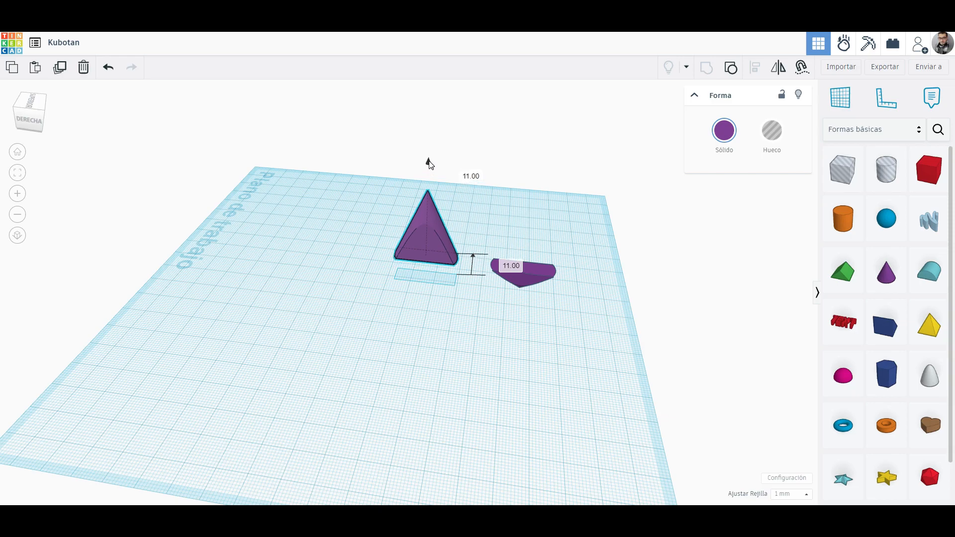
pyautogui.moveTo(429, 169); pyautogui.dragTo(429, 165)
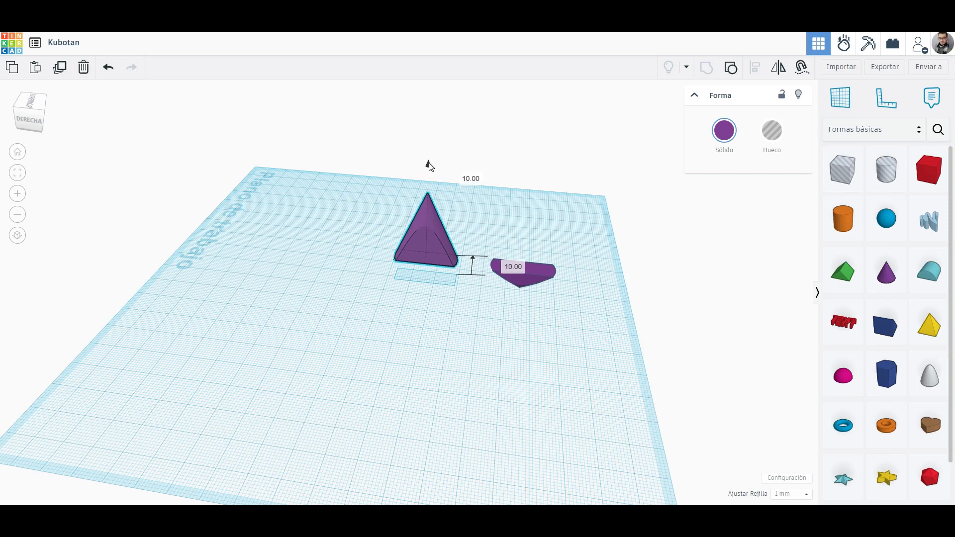
# Centre the two trimmed cones on each other and group them into a single double-pointed tip.
pyautogui.keyDown('shift'); pyautogui.click(529, 278); pyautogui.keyUp('shift')
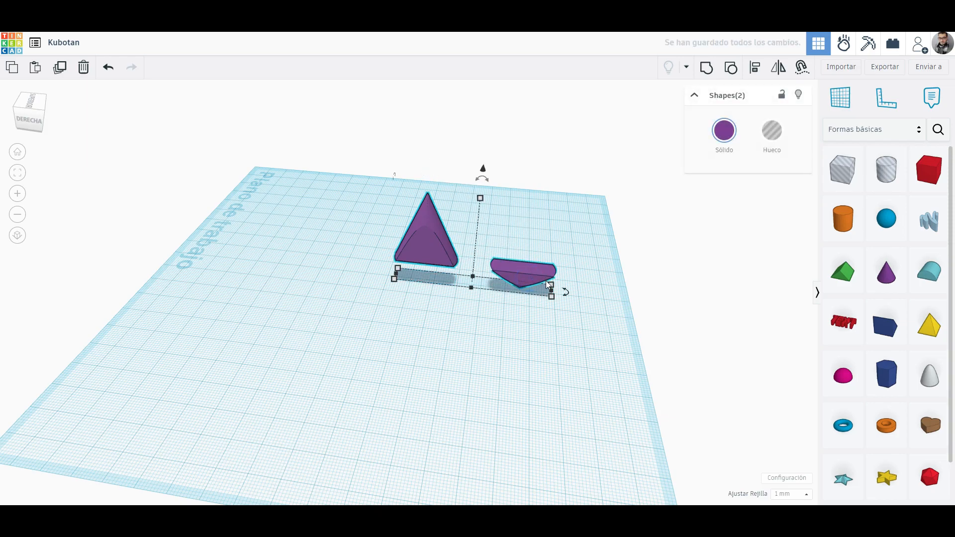
pyautogui.press('l')
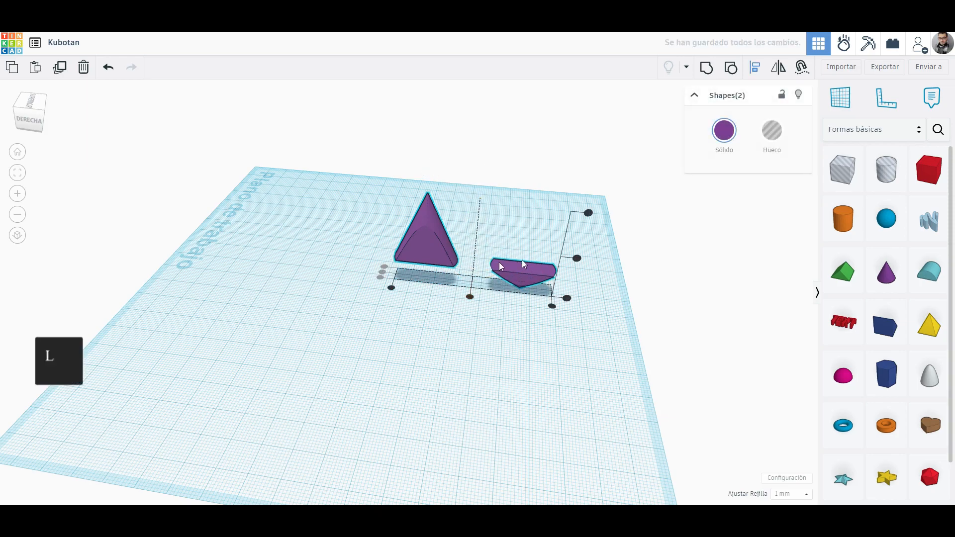
pyautogui.click(470, 297)
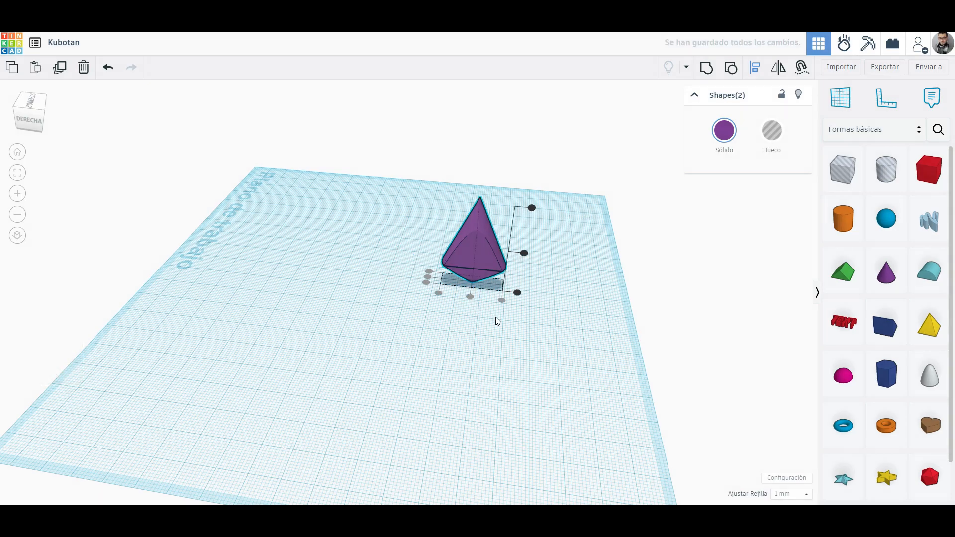
pyautogui.click(495, 317)
pyautogui.moveTo(395, 193); pyautogui.dragTo(530, 321)
pyautogui.hotkey('ctrl', 'g')
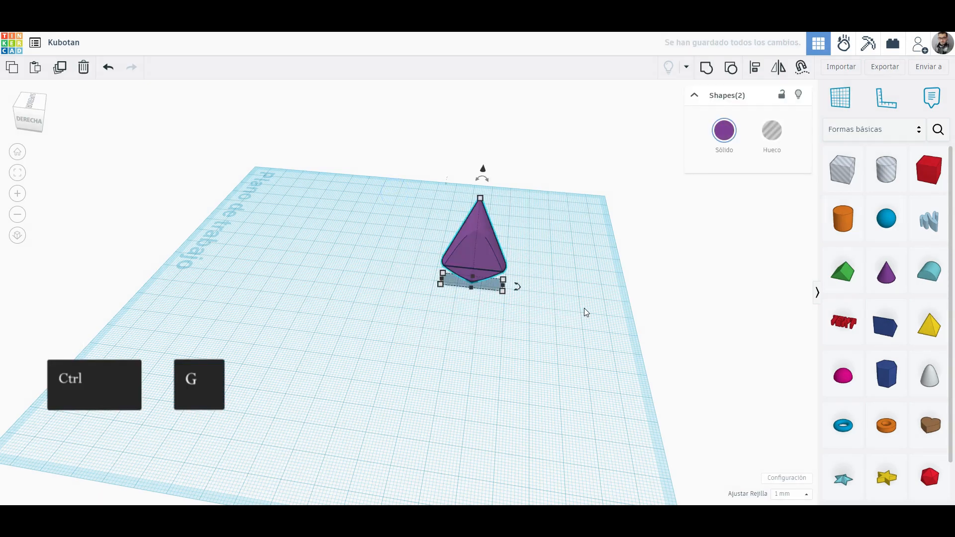
pyautogui.moveTo(539, 273); pyautogui.dragTo(546, 345, button='right')
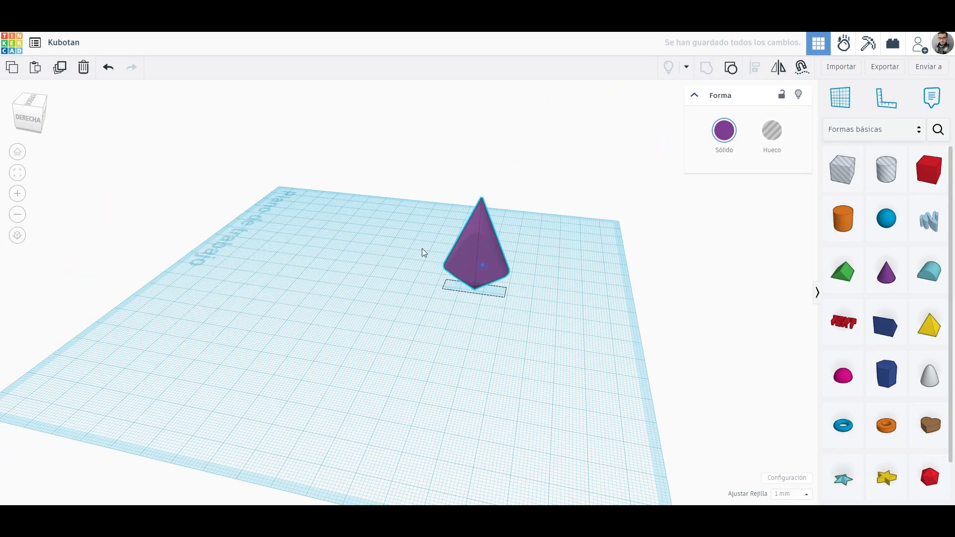
# Move the grouped tip towards the far edge of the workplane to free the middle.
pyautogui.moveTo(447, 256); pyautogui.dragTo(318, 234)
pyautogui.click(435, 314)
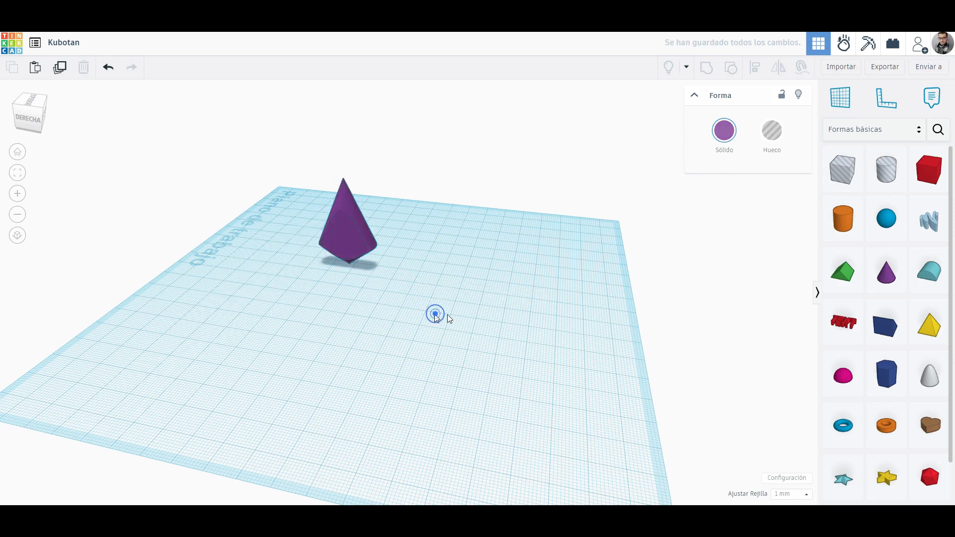
# Add a torus with 24 sides in front of the tip and set its width and length to 28 mm.
pyautogui.moveTo(846, 433); pyautogui.dragTo(389, 340)
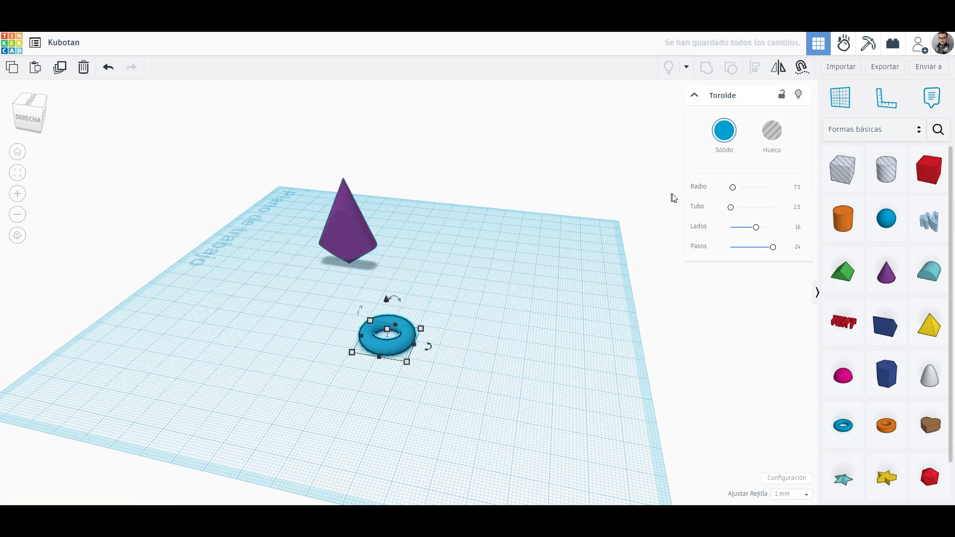
pyautogui.moveTo(759, 228); pyautogui.dragTo(777, 252)
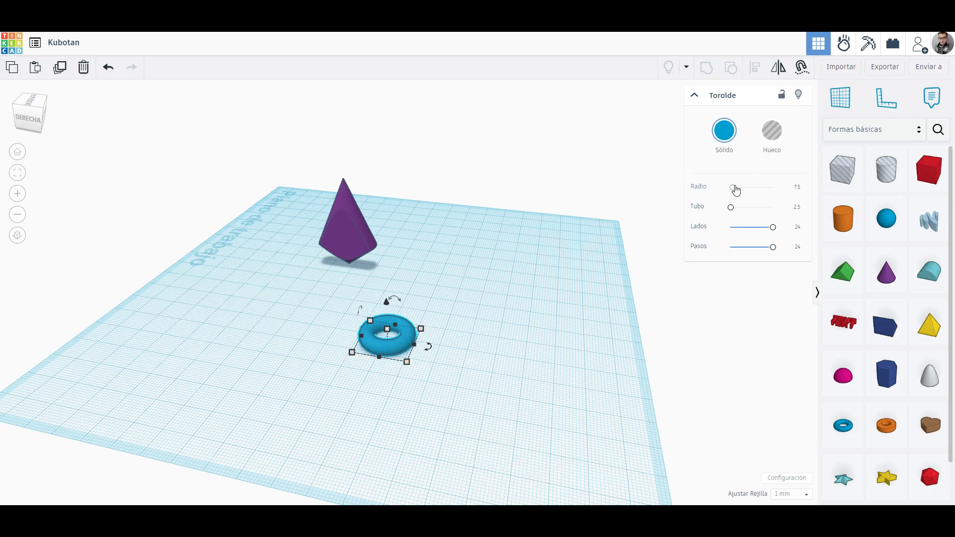
pyautogui.click(407, 362)
pyautogui.click(365, 393)
pyautogui.write('28')
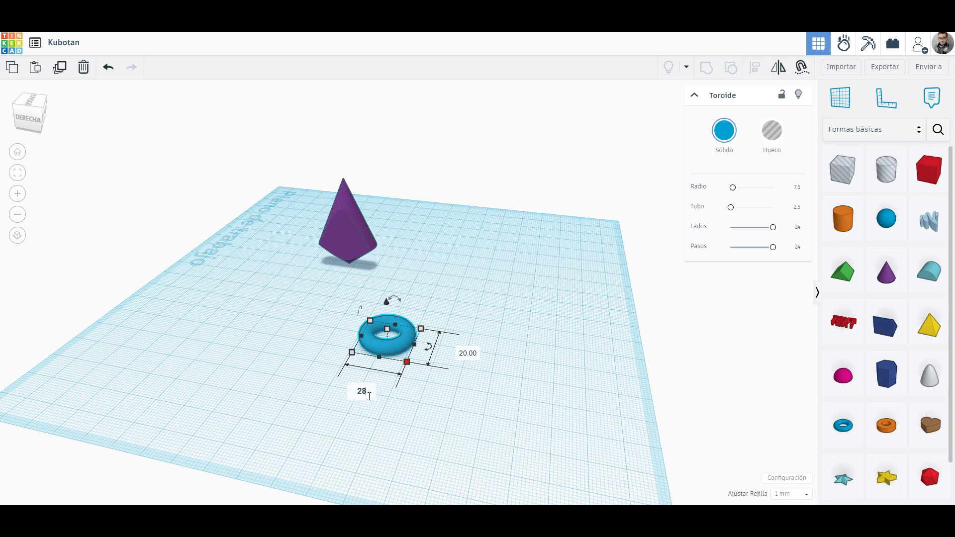
pyautogui.press('Tab')
pyautogui.write('28')
pyautogui.press('Return')
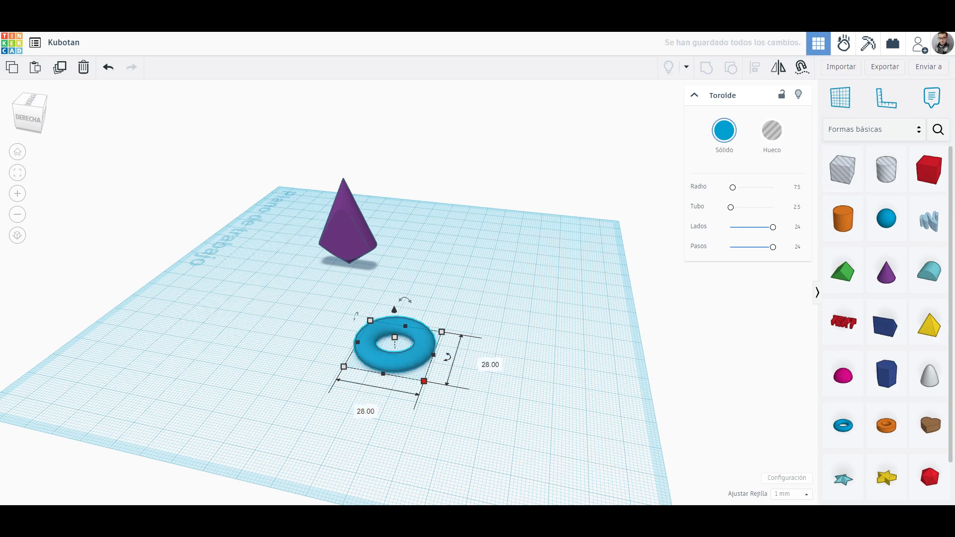
# Increase the height of the torus to make the ring thicker.
pyautogui.moveTo(395, 339)
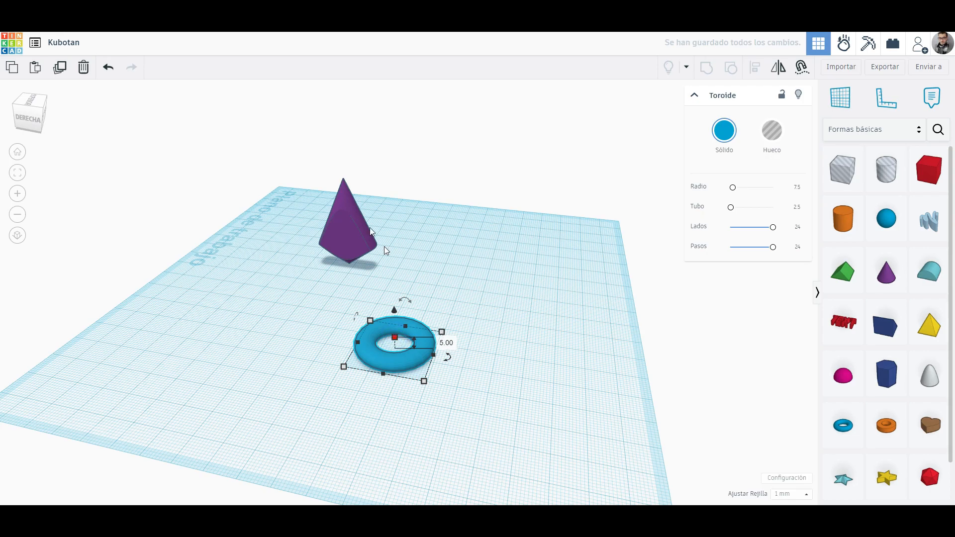
pyautogui.click(471, 253)
pyautogui.click(349, 245)
pyautogui.moveTo(357, 257); pyautogui.dragTo(398, 285, button='right')
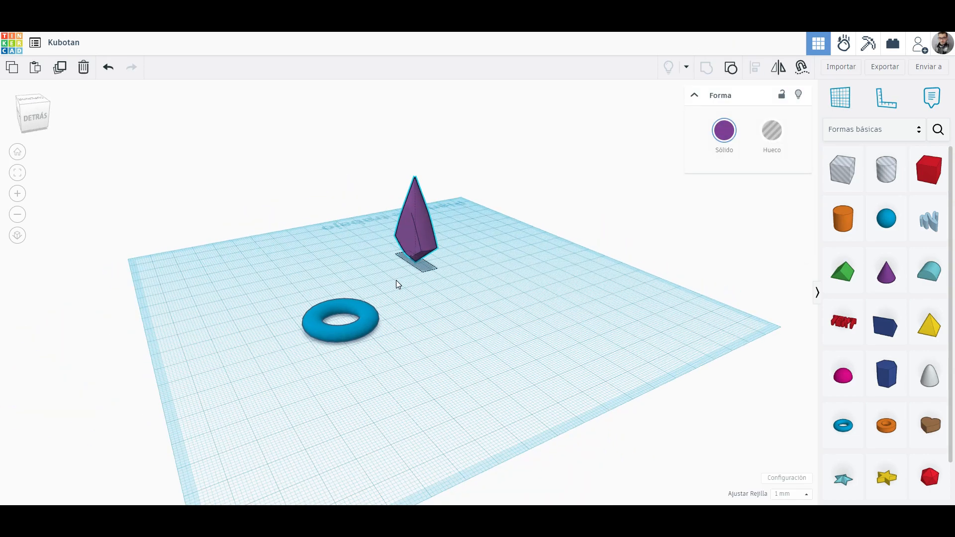
pyautogui.click(348, 312)
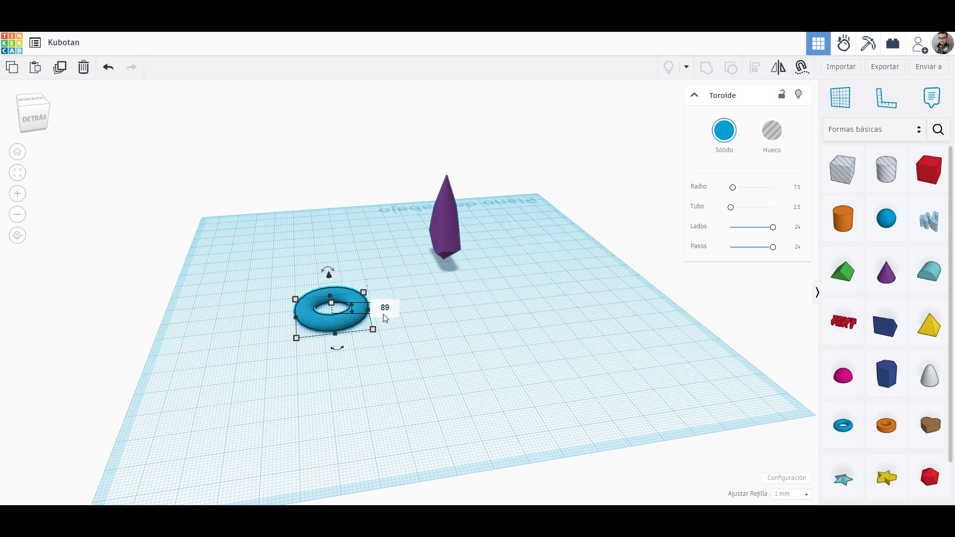
pyautogui.press('Return')
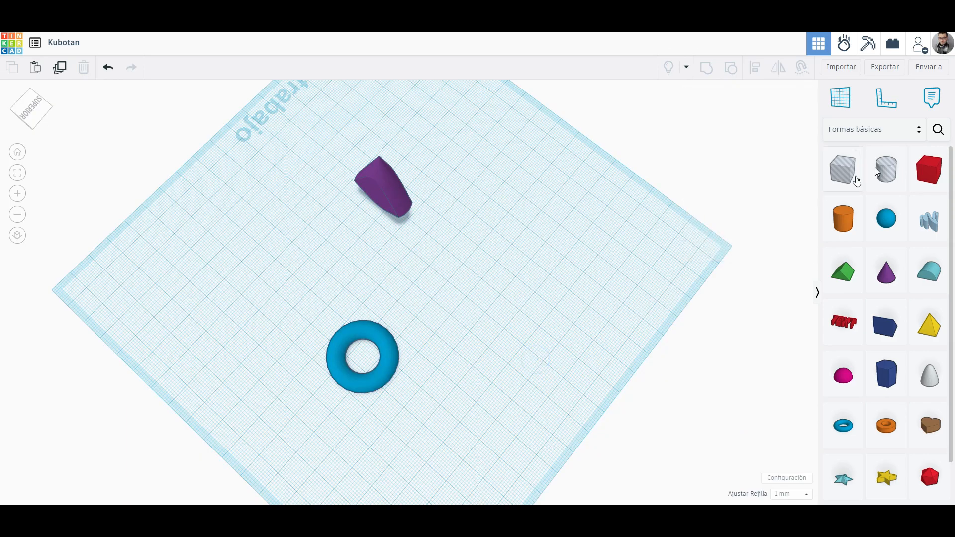
# Add a hole cylinder with 64 sides beside the torus and set its width and length to 18 mm.
pyautogui.click(887, 170)
pyautogui.click(465, 274)
pyautogui.moveTo(736, 187); pyautogui.dragTo(773, 188)
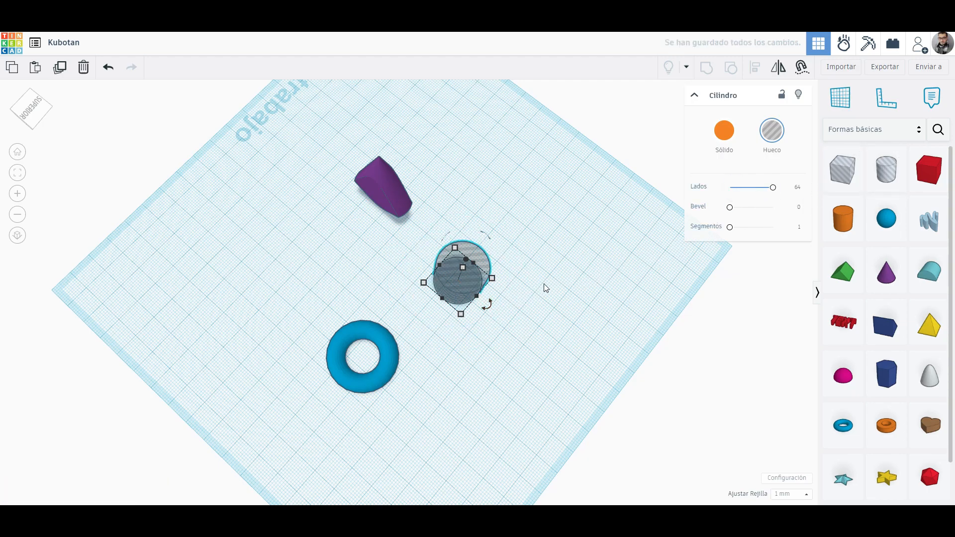
pyautogui.moveTo(461, 314)
pyautogui.click(521, 334)
pyautogui.write('18')
pyautogui.press('Tab')
pyautogui.write('18')
pyautogui.press('Return')
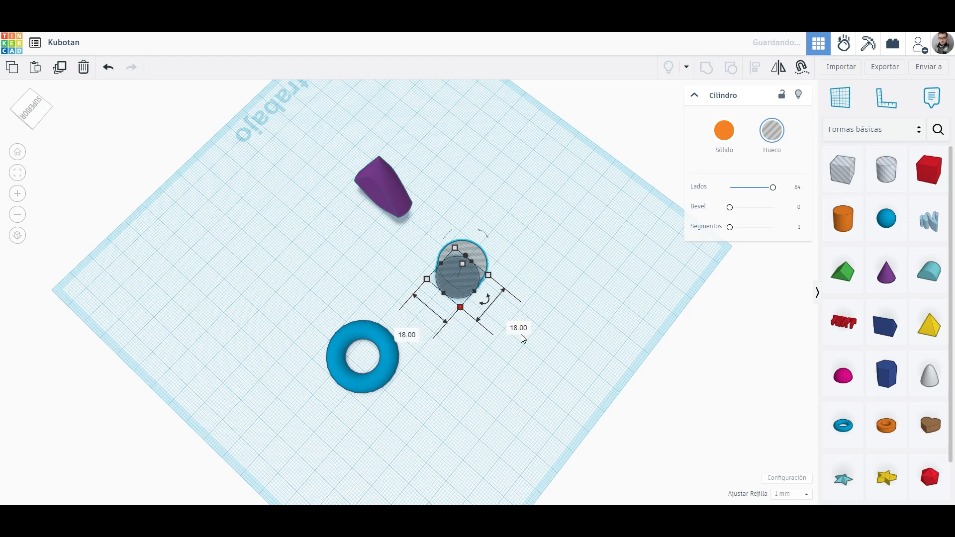
# Centre the hole cylinder and torus on each other in plan and height, and group them to cut the finger opening.
pyautogui.moveTo(279, 244); pyautogui.dragTo(341, 279, button='right')
pyautogui.keyDown('shift'); pyautogui.click(341, 281); pyautogui.keyUp('shift')
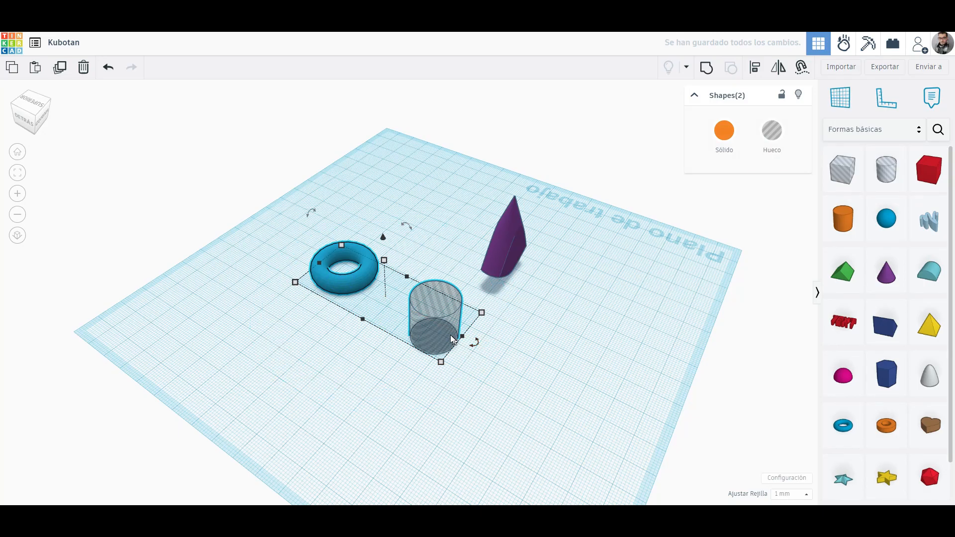
pyautogui.press('l')
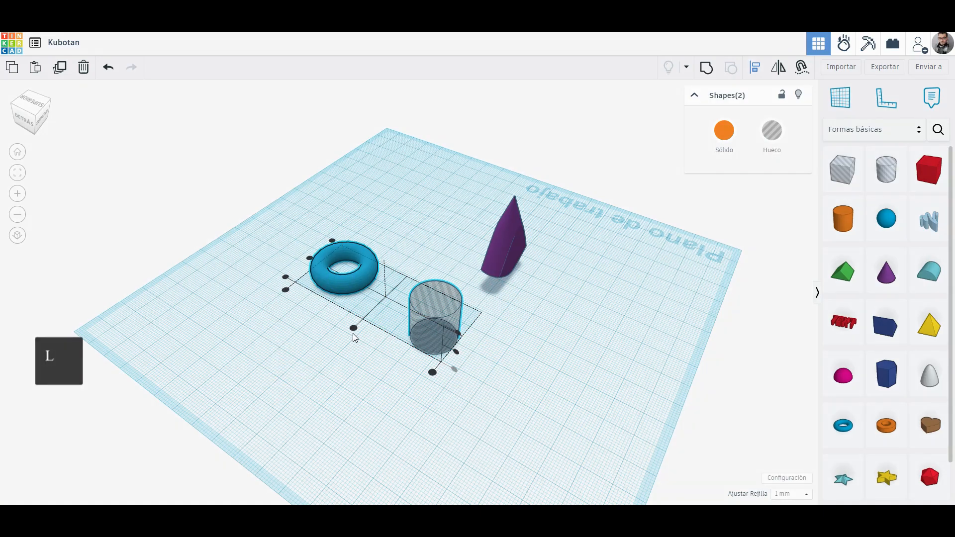
pyautogui.click(353, 328)
pyautogui.click(351, 279)
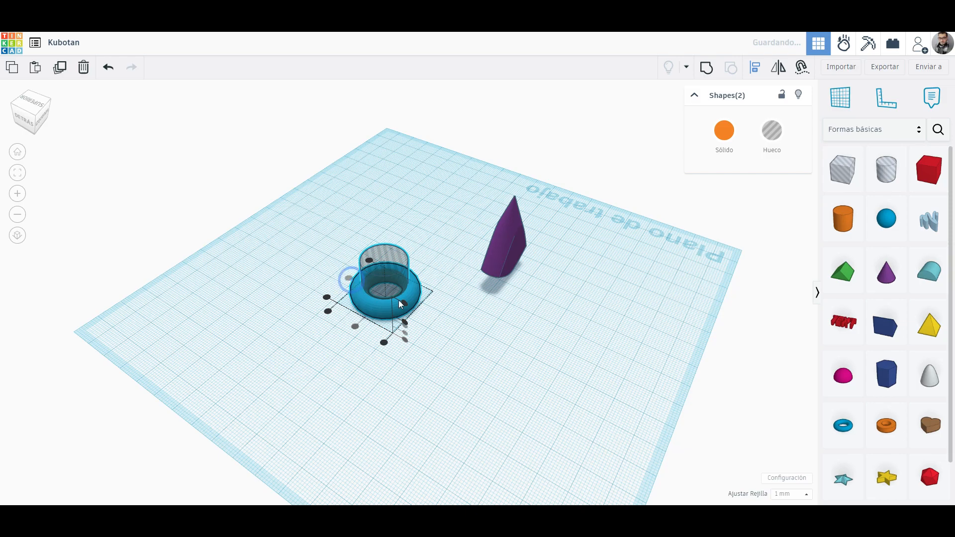
pyautogui.click(405, 322)
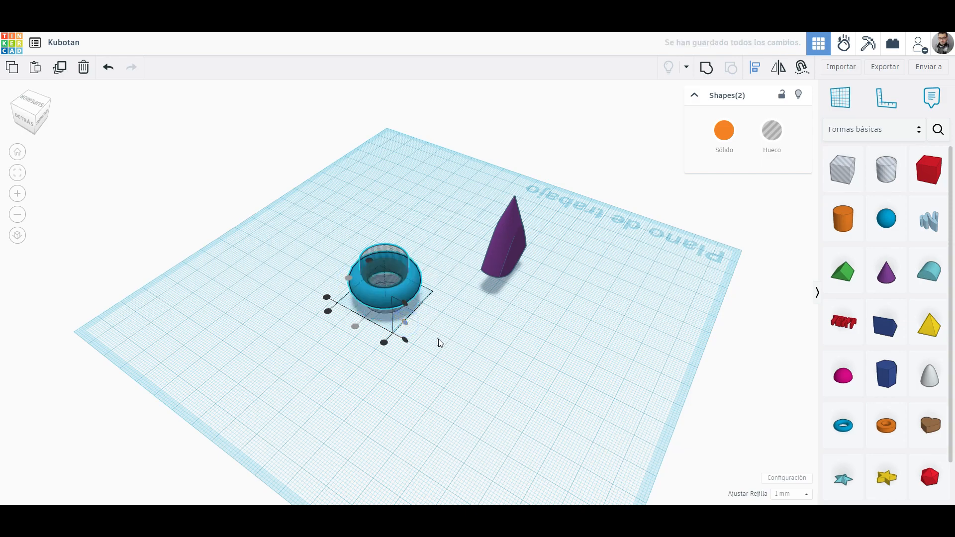
pyautogui.hotkey('ctrl', 'g')
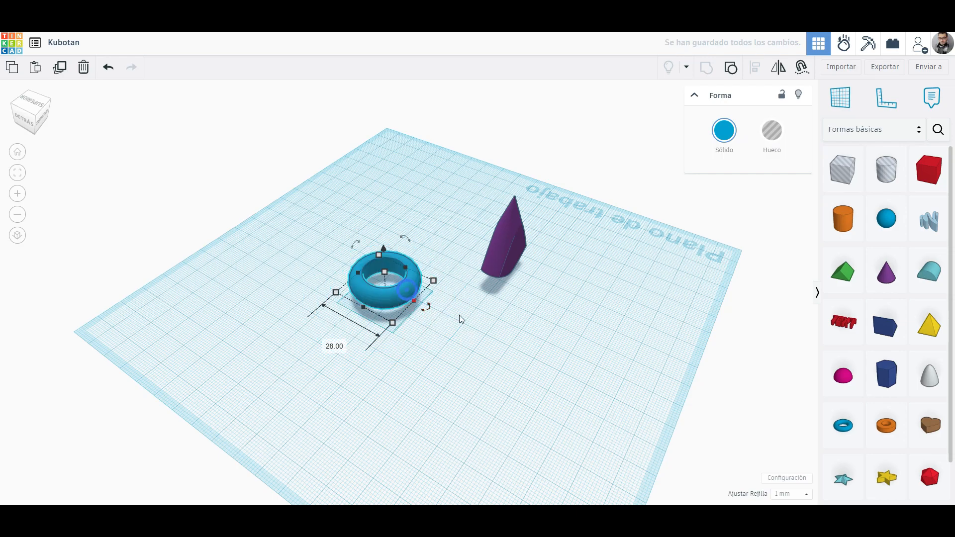
# Drop the ring onto the workplane and move it aside to clear space beside the tip.
pyautogui.press('d')
pyautogui.click(479, 355)
pyautogui.moveTo(465, 372); pyautogui.dragTo(558, 383, button='right')
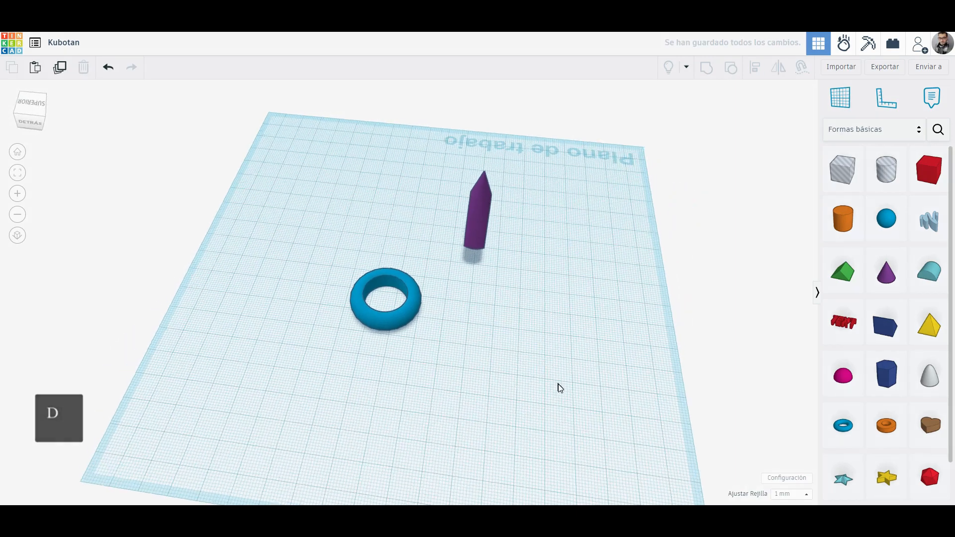
pyautogui.moveTo(390, 311); pyautogui.dragTo(329, 241)
# Add a solid cylinder with 64 sides and 10 segments, sized 8 mm by 8 mm and 12 mm high.
pyautogui.moveTo(843, 219); pyautogui.dragTo(423, 331)
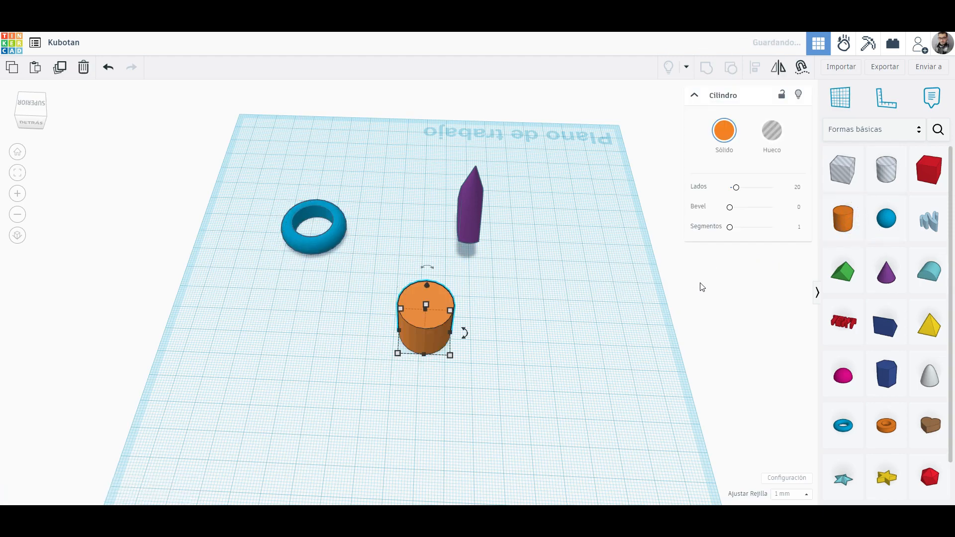
pyautogui.moveTo(736, 188); pyautogui.dragTo(773, 188)
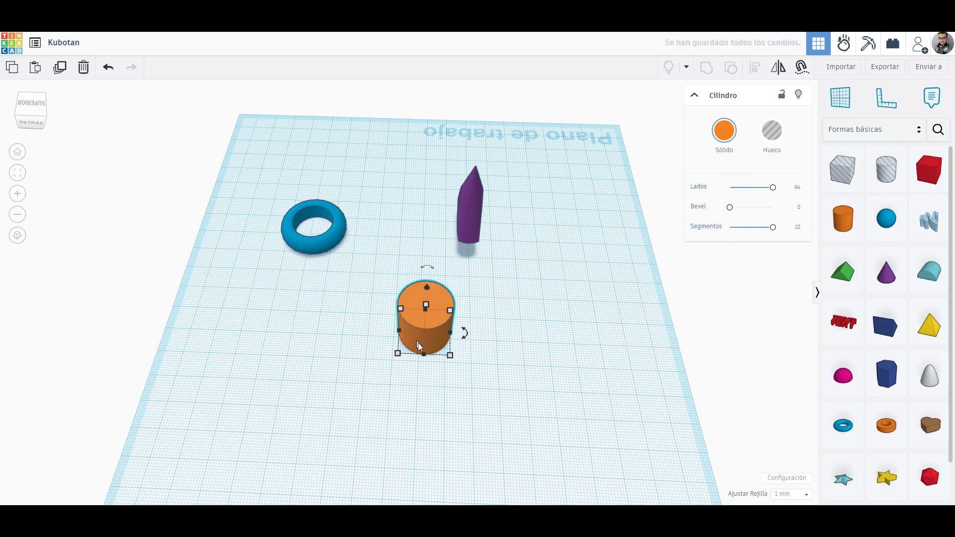
pyautogui.moveTo(450, 356)
pyautogui.click(424, 414)
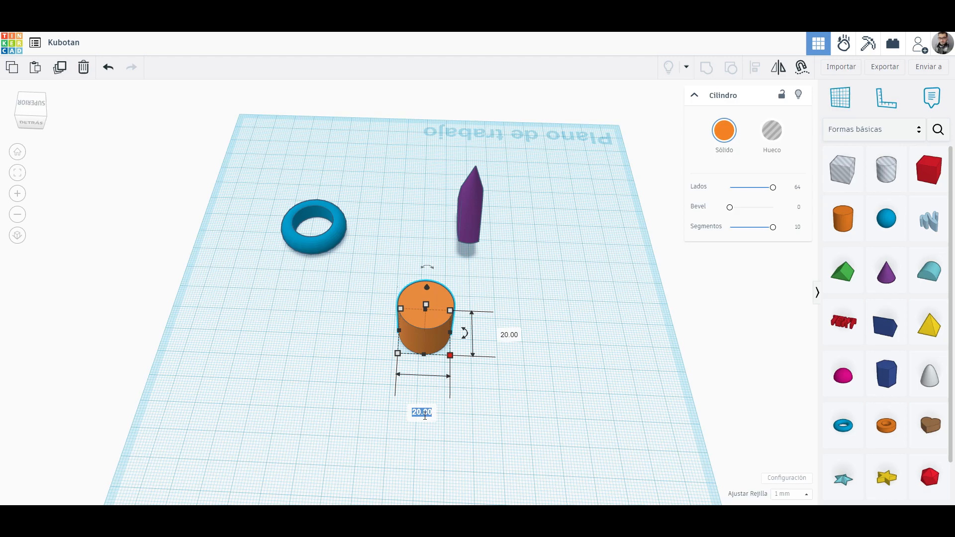
pyautogui.press('Tab')
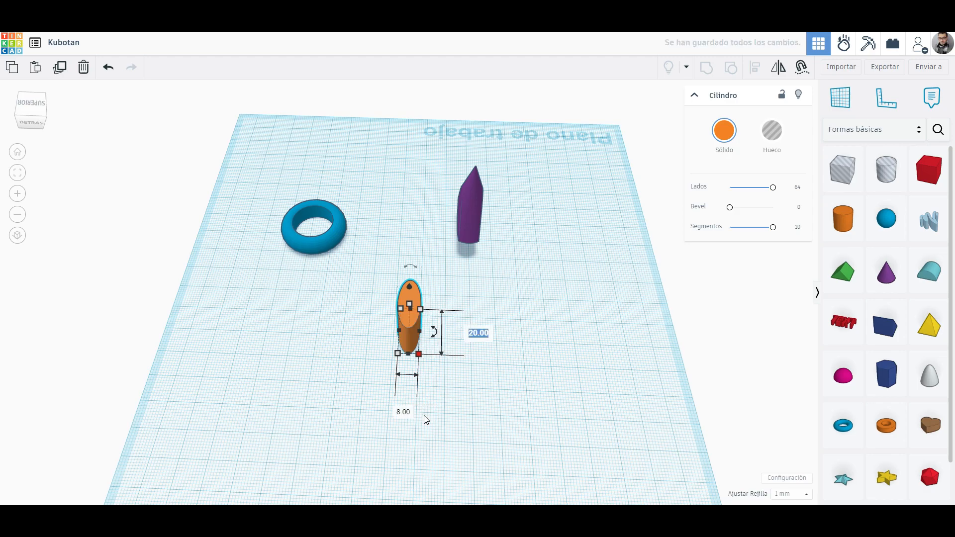
pyautogui.write('8')
pyautogui.press('Tab')
pyautogui.moveTo(542, 344); pyautogui.dragTo(497, 303, button='right')
pyautogui.write('12')
pyautogui.press('Return')
# Try to rotate the pointed tip onto its side.
pyautogui.moveTo(425, 346); pyautogui.dragTo(465, 219, button='right')
pyautogui.click(465, 218)
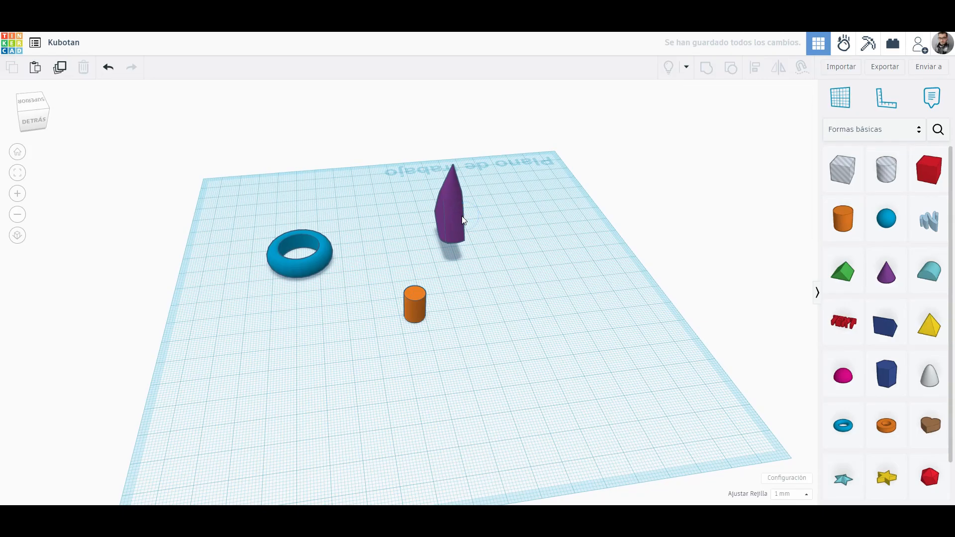
pyautogui.moveTo(447, 137); pyautogui.dragTo(524, 178)
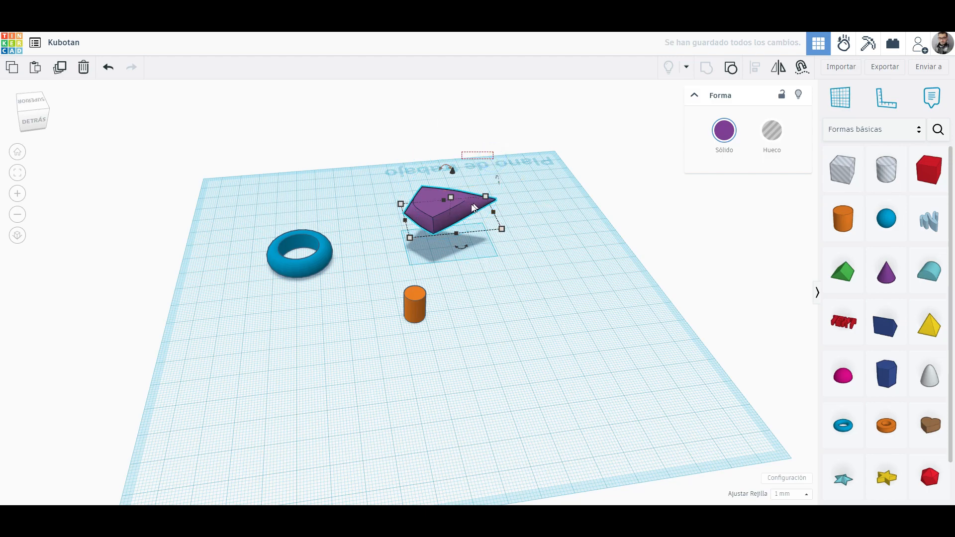
pyautogui.hotkey('ctrl', 'z')
# Lay the pointed tip on its side and rotate the small cylinder -90° to run in the same direction.
pyautogui.click(453, 187)
pyautogui.moveTo(448, 137); pyautogui.dragTo(518, 175)
pyautogui.keyDown('shift'); pyautogui.moveTo(488, 127); pyautogui.dragTo(530, 177); pyautogui.keyUp('shift')
pyautogui.click(532, 249)
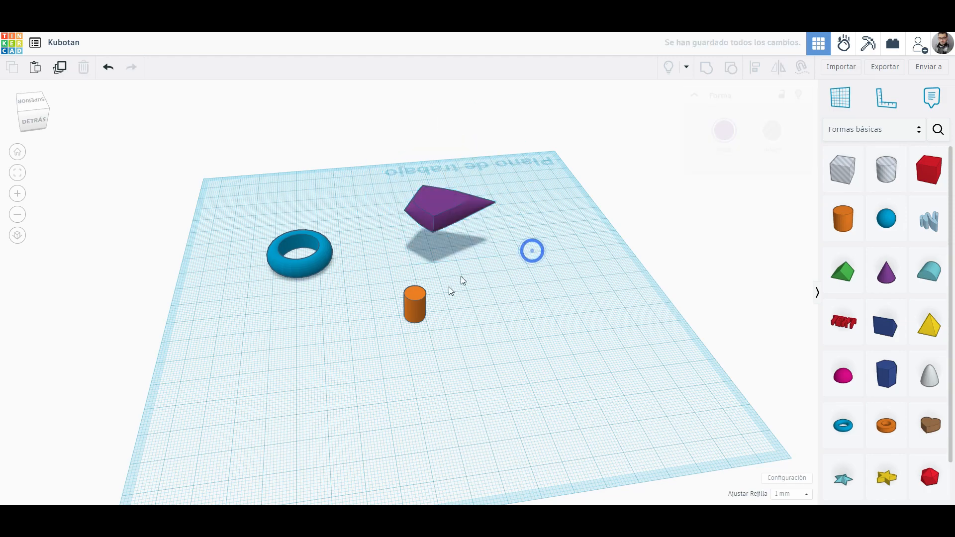
pyautogui.click(422, 298)
pyautogui.moveTo(412, 274); pyautogui.dragTo(498, 312)
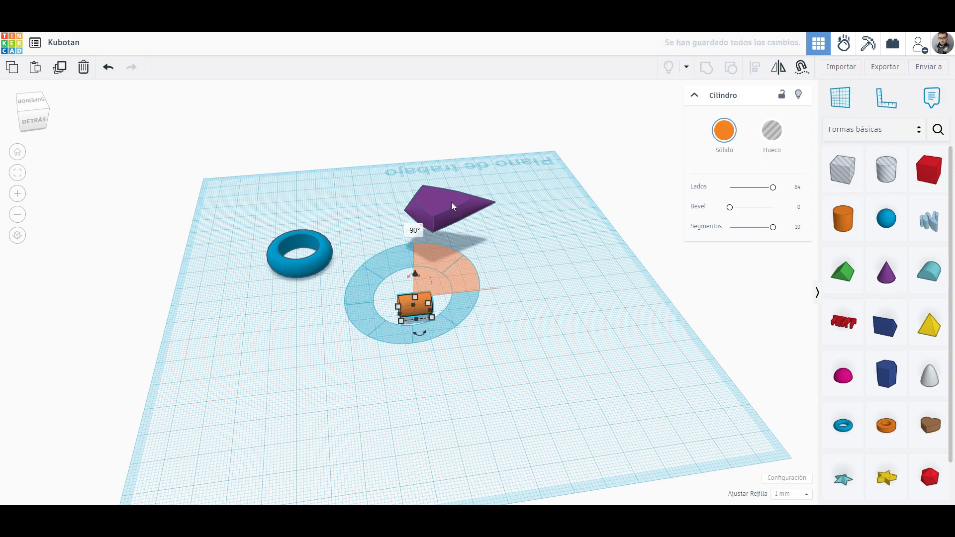
# Centre the small cylinder and the tip on each other in depth and height, with the cylinder at the tip's blunt end.
pyautogui.click(449, 203)
pyautogui.press('l')
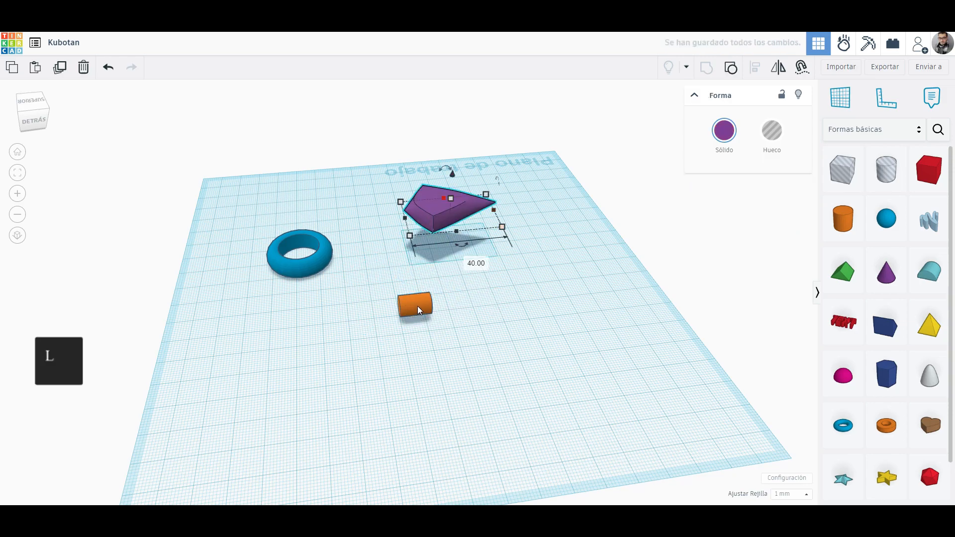
pyautogui.keyDown('shift'); pyautogui.click(418, 308); pyautogui.keyUp('shift')
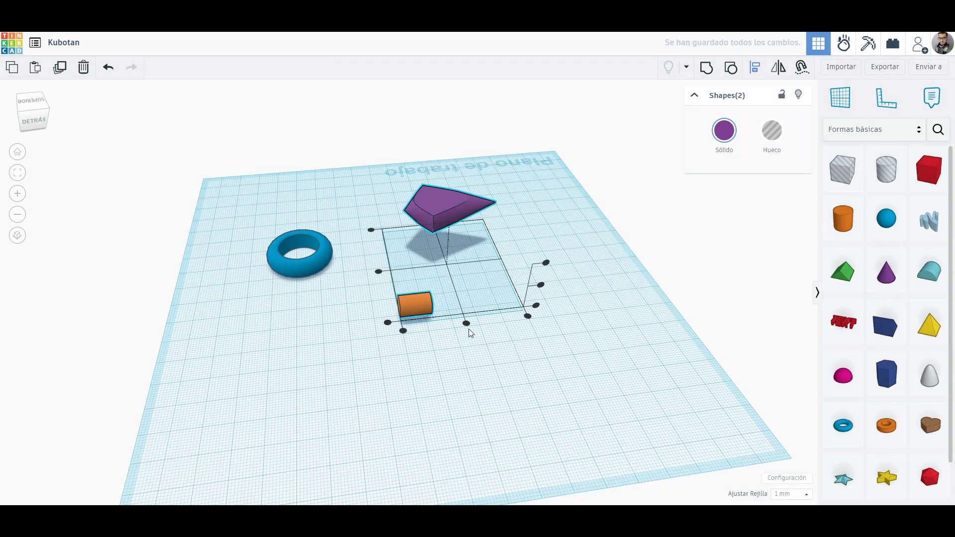
pyautogui.click(378, 271)
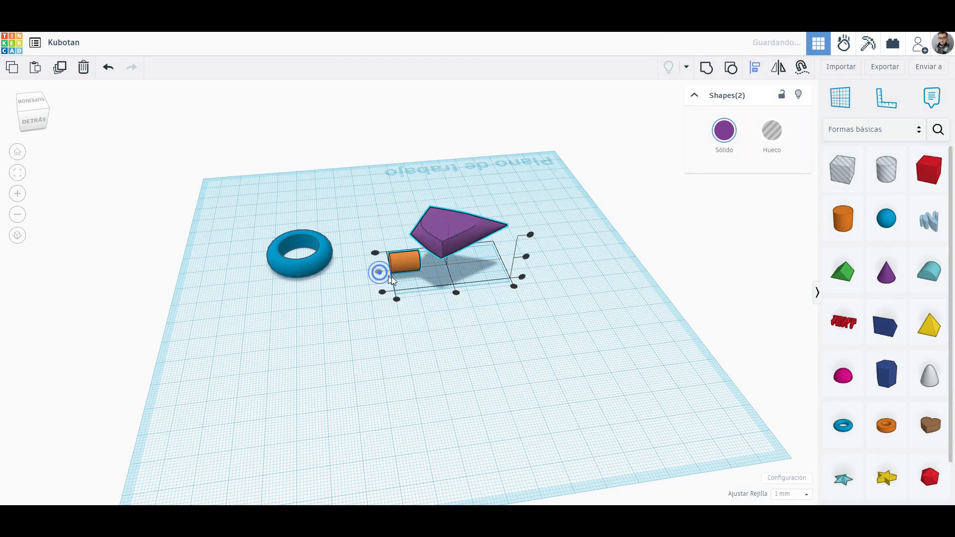
pyautogui.click(419, 276)
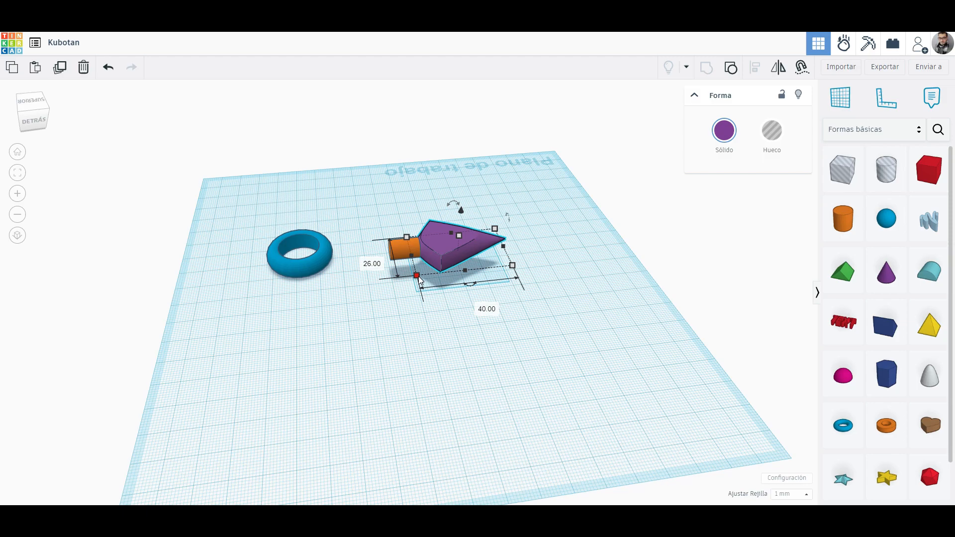
pyautogui.click(417, 276)
# Centre the ring, the small cylinder and the pointed tip on each other in depth and height.
pyautogui.click(318, 268)
pyautogui.moveTo(222, 185); pyautogui.dragTo(545, 308)
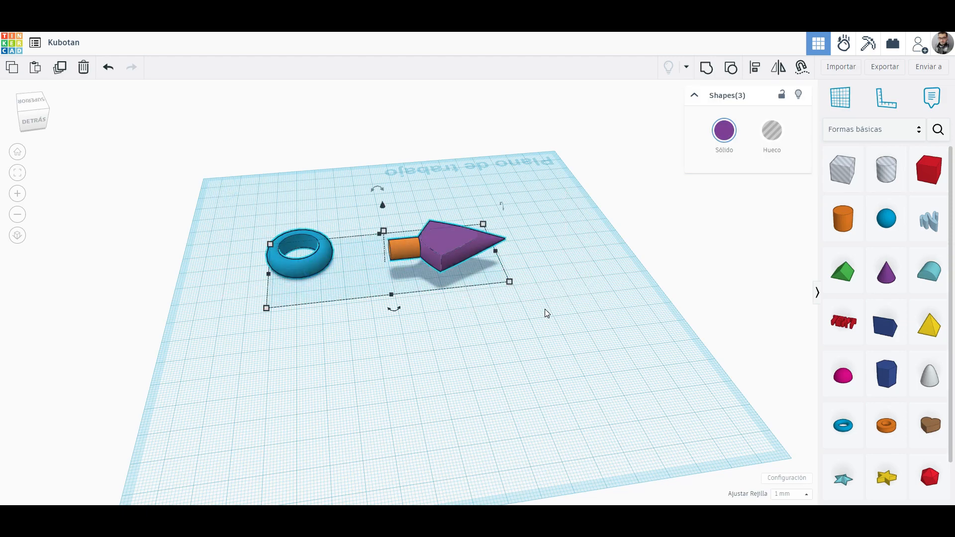
pyautogui.press('l')
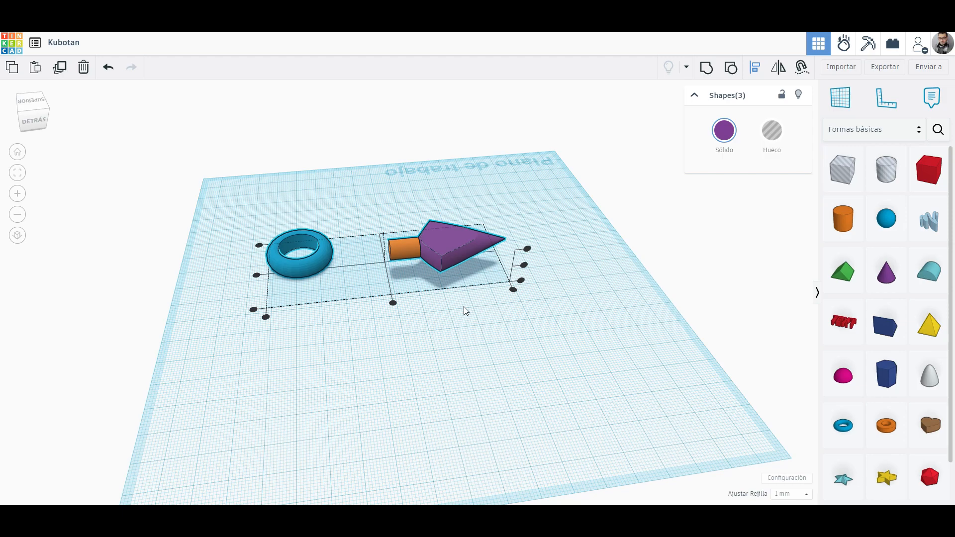
pyautogui.click(256, 275)
pyautogui.click(520, 254)
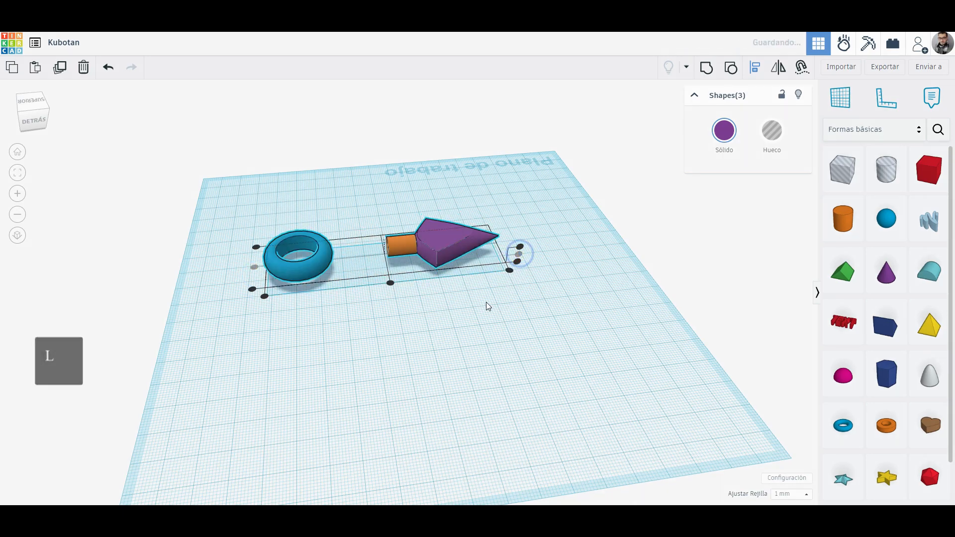
pyautogui.click(461, 306)
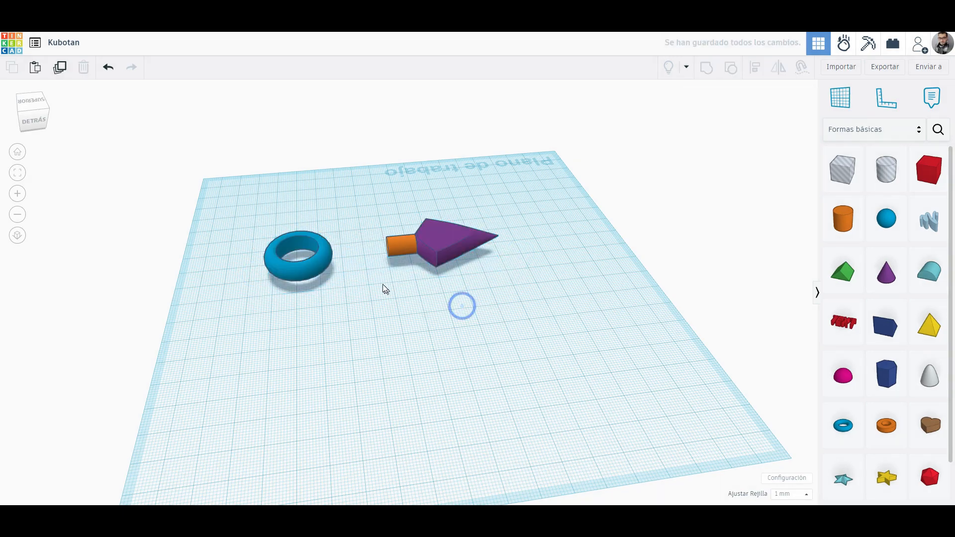
# Move the ring against the free end of the small cylinder and measure the overall size of the three parts.
pyautogui.click(326, 264)
pyautogui.press('Right')
pyautogui.press('Right')
pyautogui.press('Right')
pyautogui.press('Right')
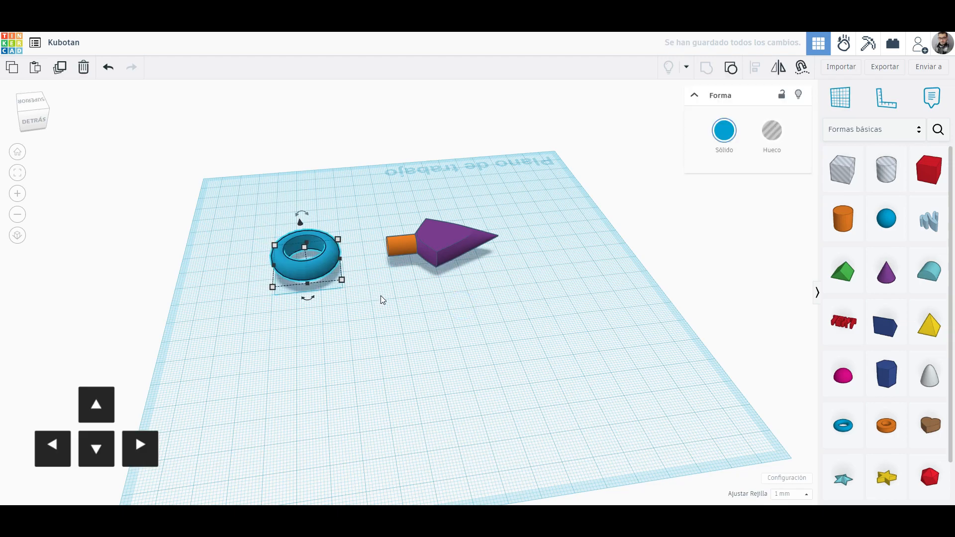
pyautogui.moveTo(272, 180); pyautogui.dragTo(610, 311)
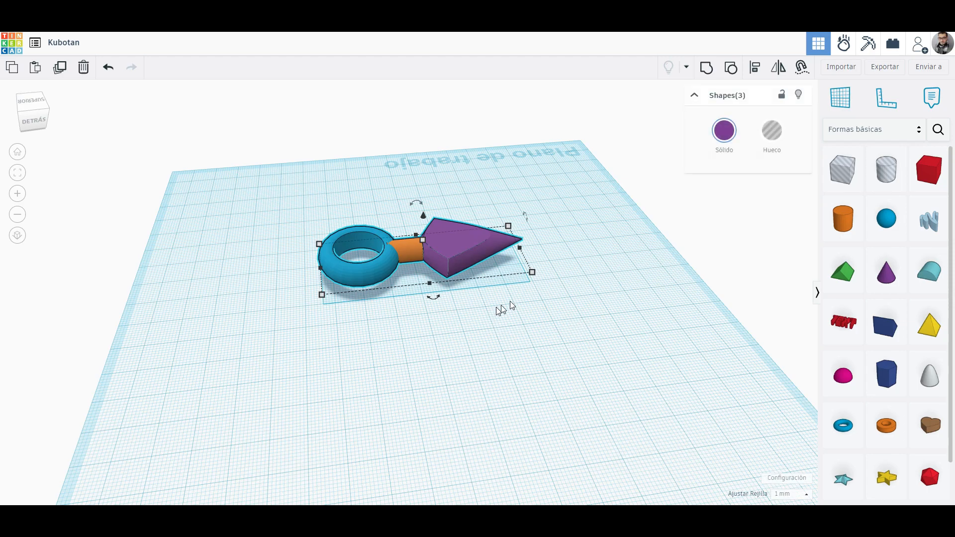
pyautogui.click(532, 273)
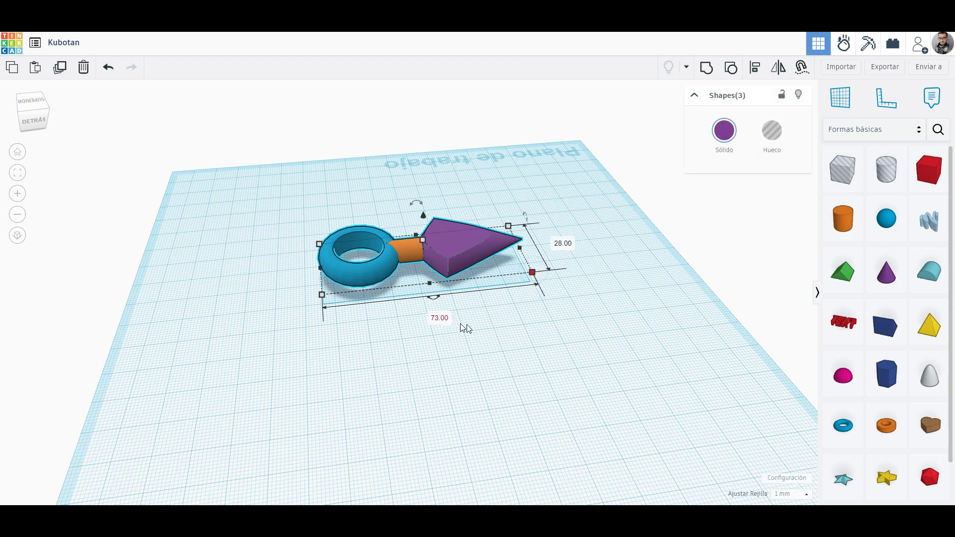
pyautogui.click(480, 327)
# Move the pointed tip 2 mm further onto the cylinder, measure the overall size and inspect the joints from above.
pyautogui.click(477, 262)
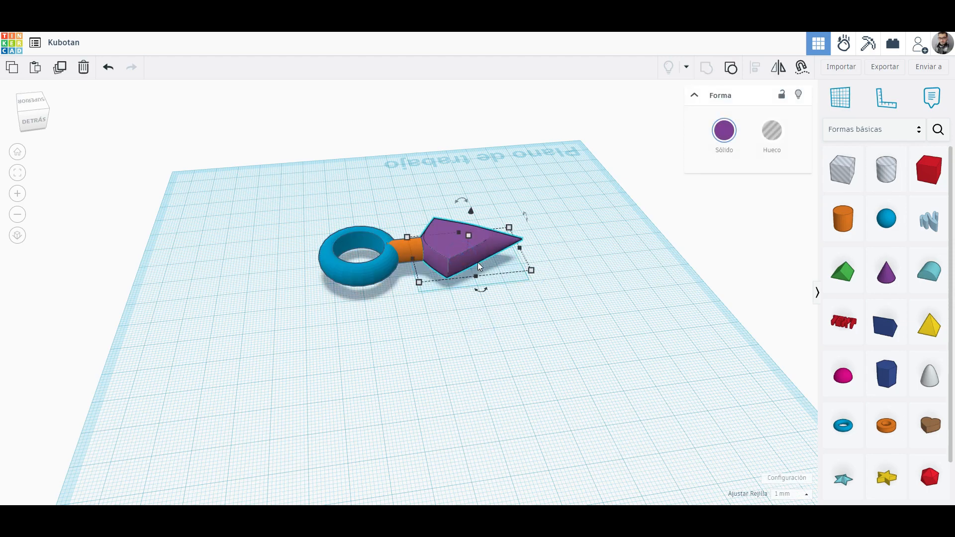
pyautogui.press('Left')
pyautogui.press('Right')
pyautogui.press('Left')
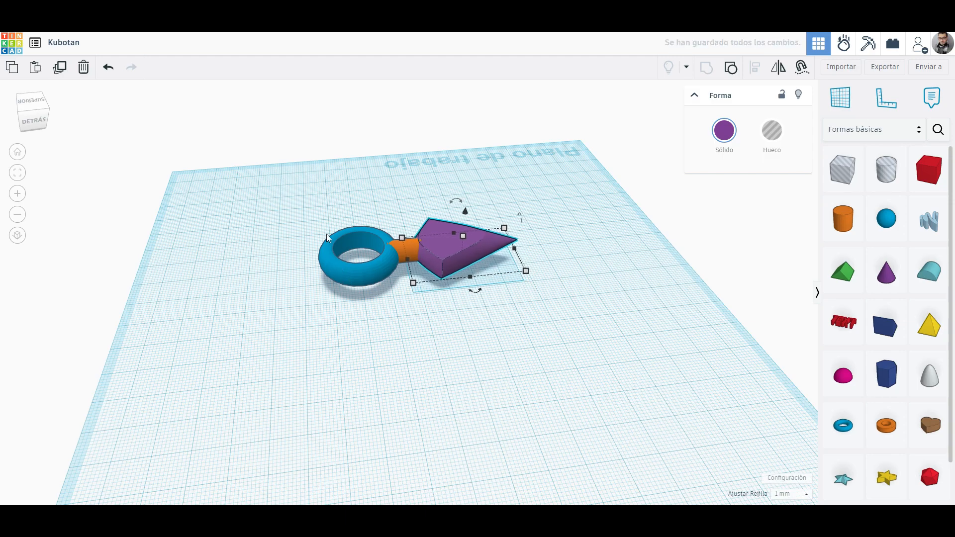
pyautogui.moveTo(277, 197); pyautogui.dragTo(535, 293)
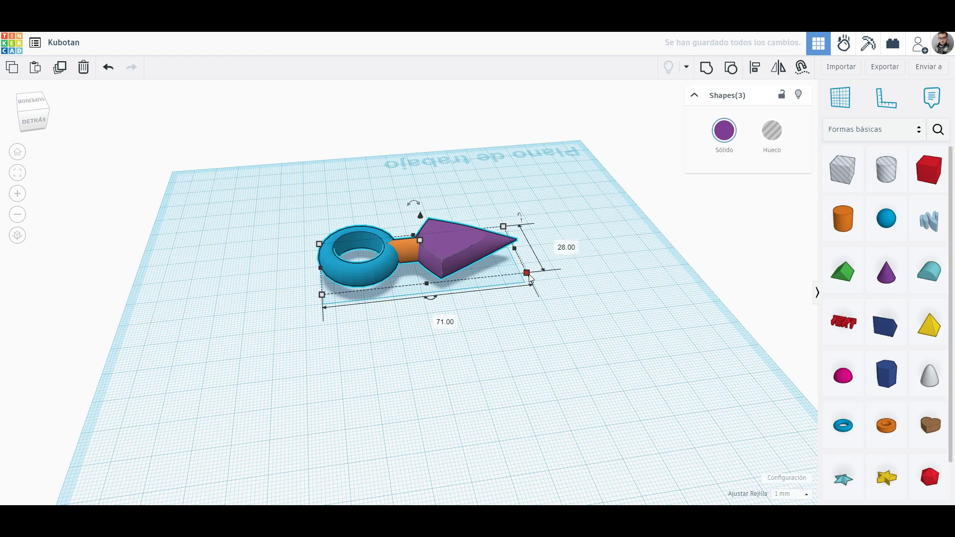
pyautogui.moveTo(480, 347); pyautogui.dragTo(647, 385, button='right')
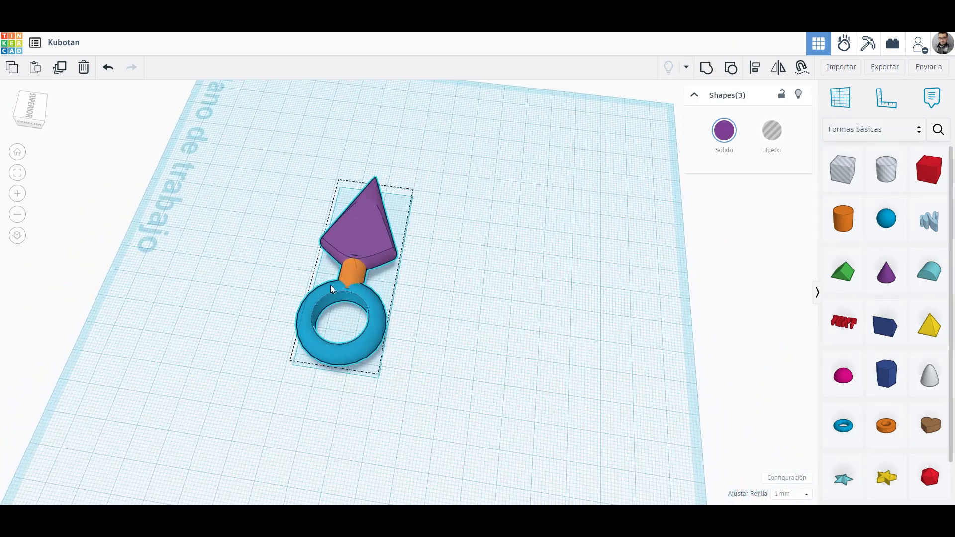
pyautogui.moveTo(512, 333); pyautogui.dragTo(409, 377, button='right')
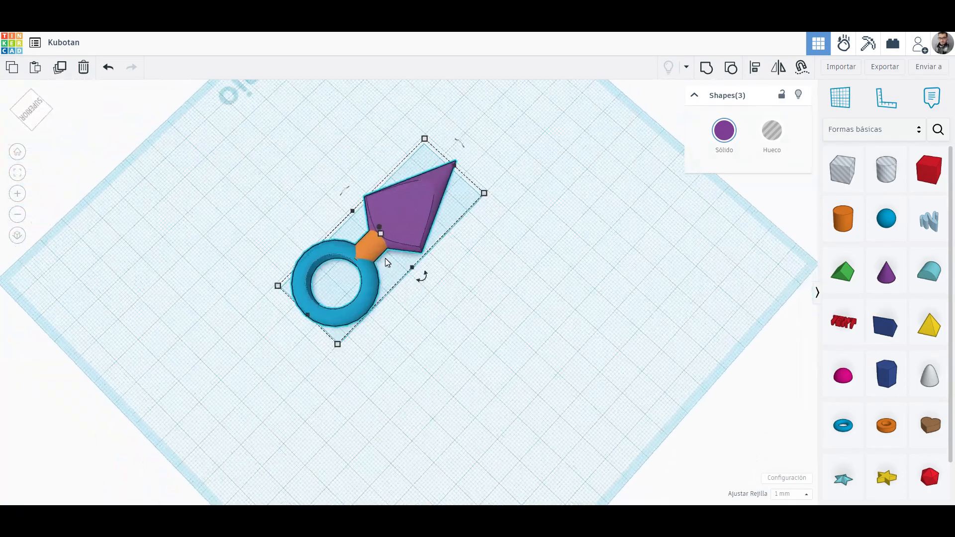
pyautogui.click(417, 291)
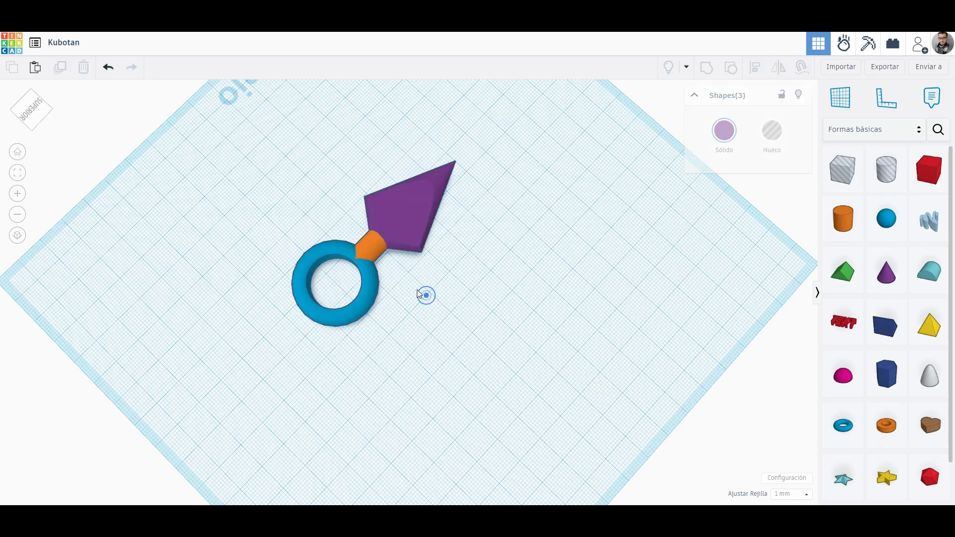
# Separate the pointed tip and the ring from the small cylinder, leaving a gap on each side of it.
pyautogui.click(378, 244)
pyautogui.hotkey('ctrl', 'z')
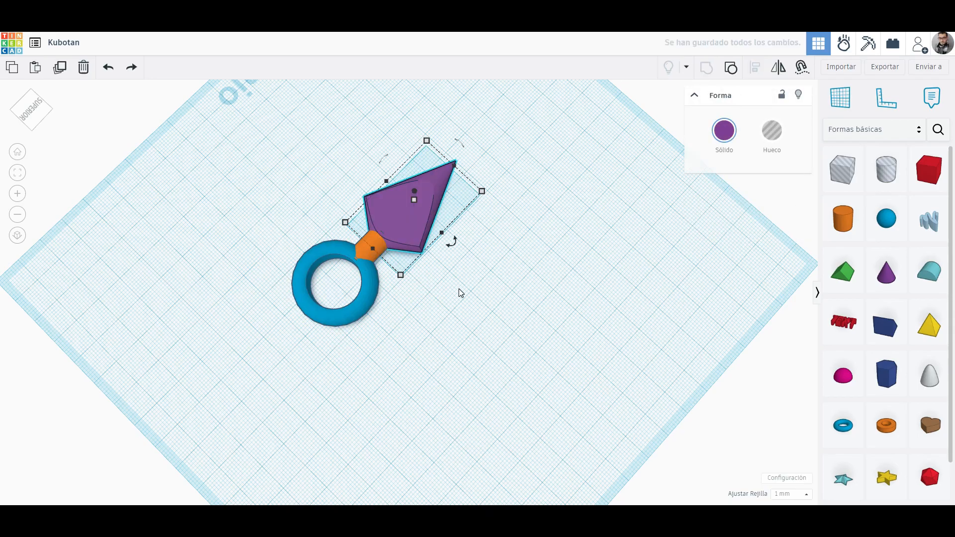
pyautogui.moveTo(461, 293); pyautogui.dragTo(399, 273, button='right')
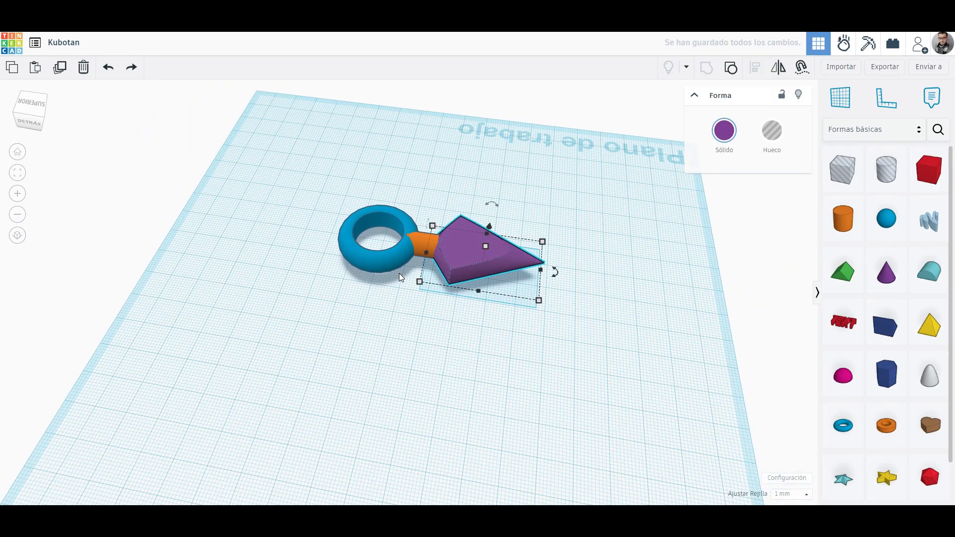
pyautogui.hotkey('ctrl', 'y')
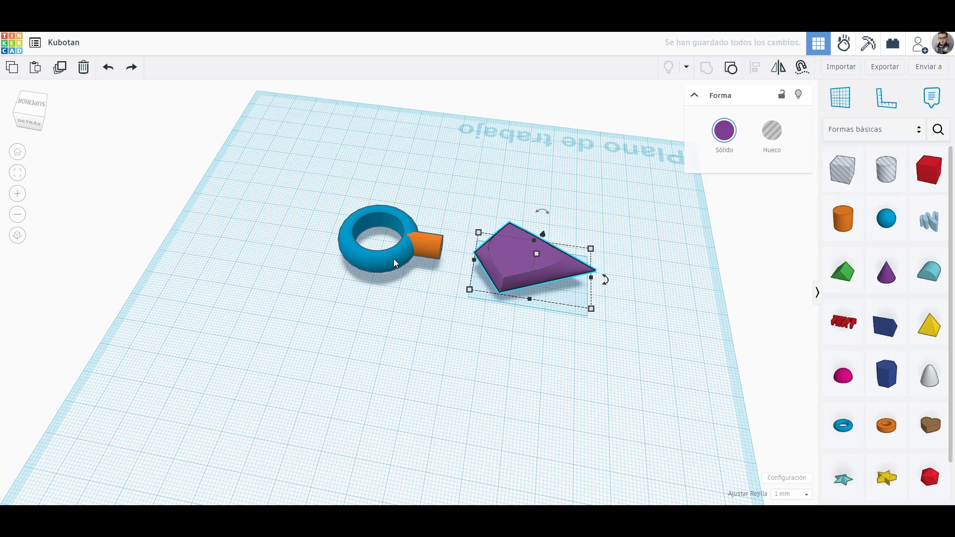
pyautogui.click(394, 260)
pyautogui.press('Left')
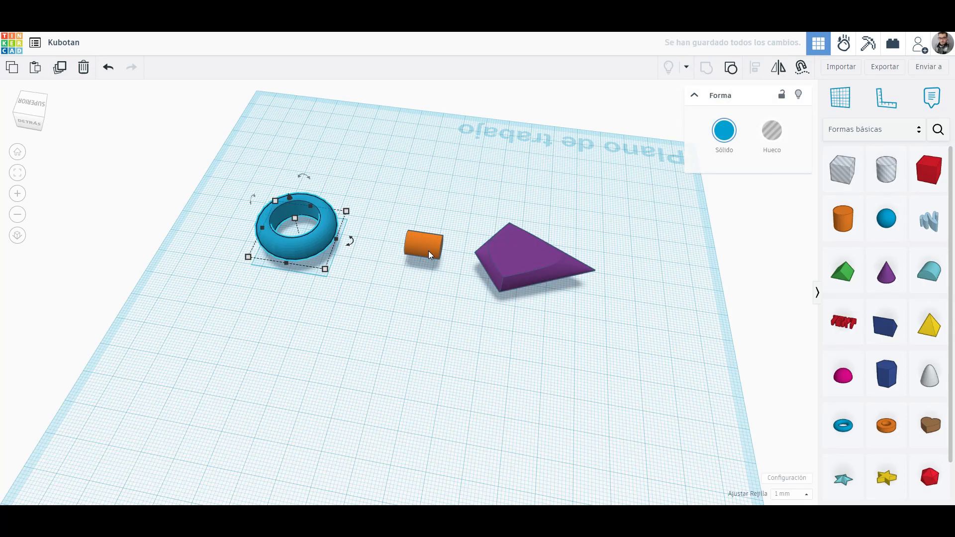
# Rotate the small cylinder -90° to stand upright and set its width and depth to 7 mm.
pyautogui.click(428, 251)
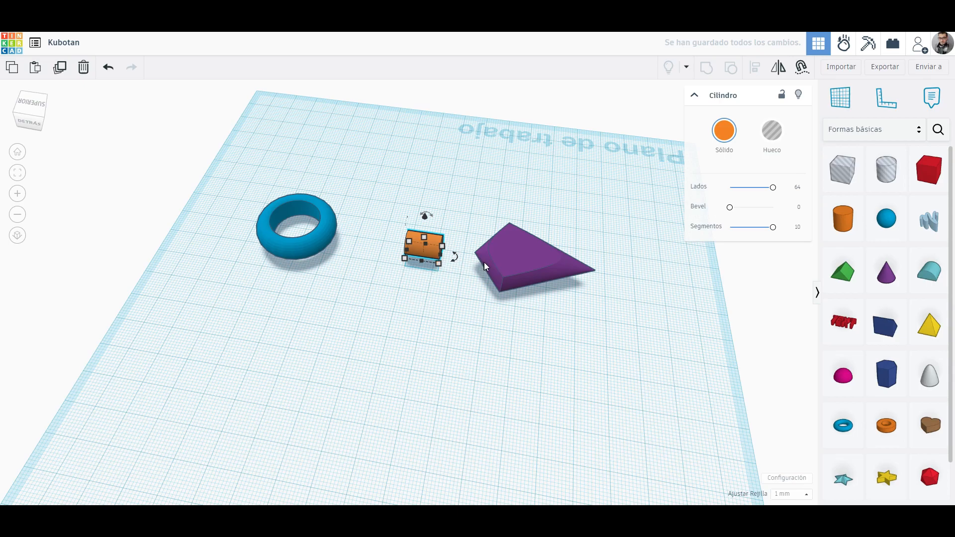
pyautogui.moveTo(440, 269); pyautogui.dragTo(447, 229, button='right')
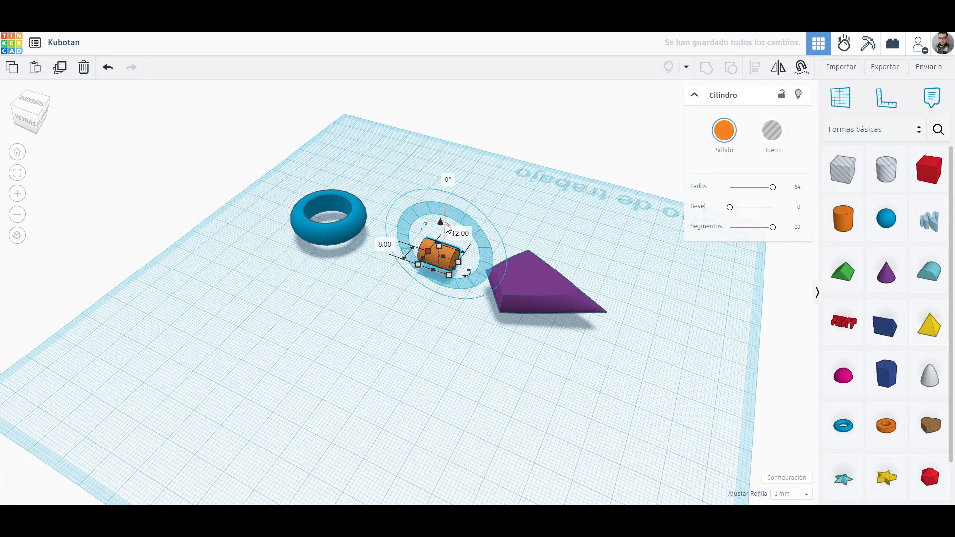
pyautogui.moveTo(435, 214); pyautogui.dragTo(380, 231)
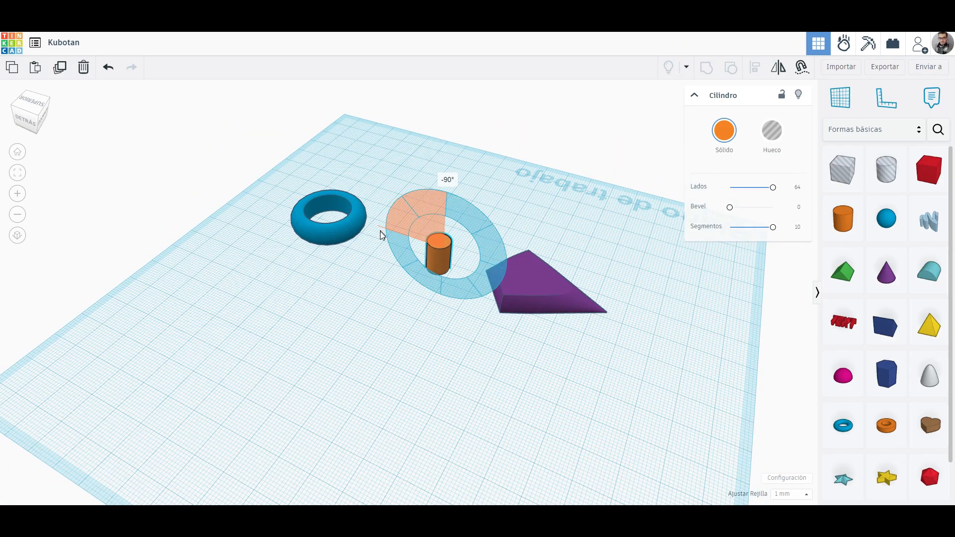
pyautogui.click(412, 301)
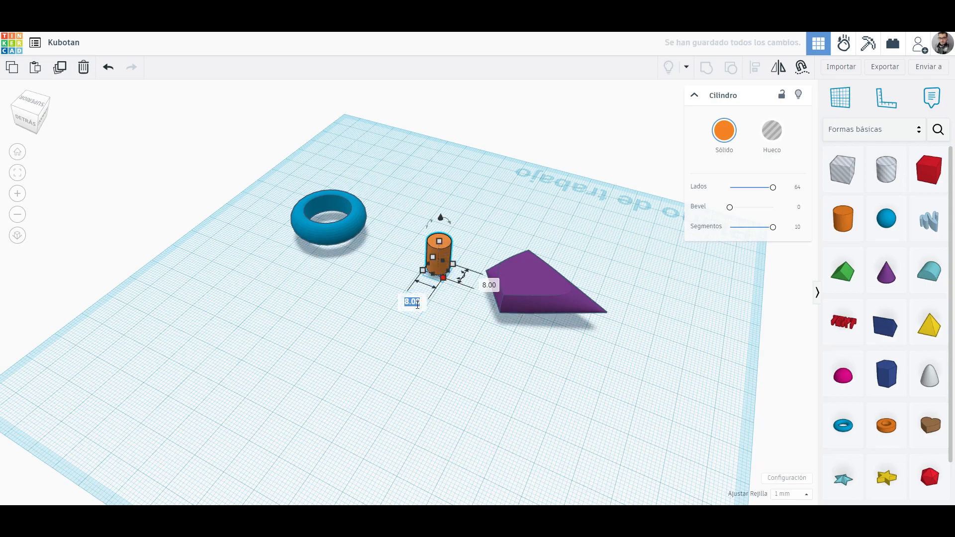
pyautogui.write('7')
pyautogui.press('Tab')
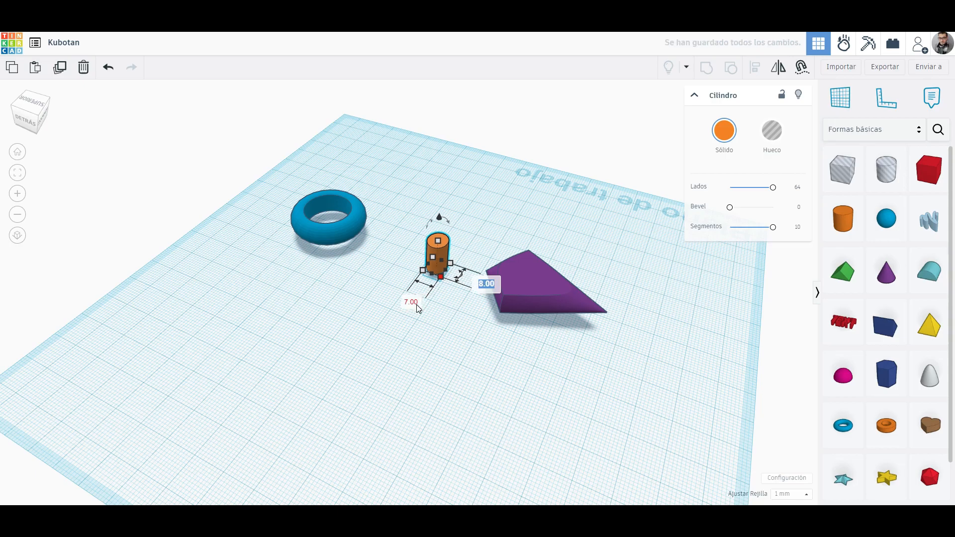
pyautogui.press('Return')
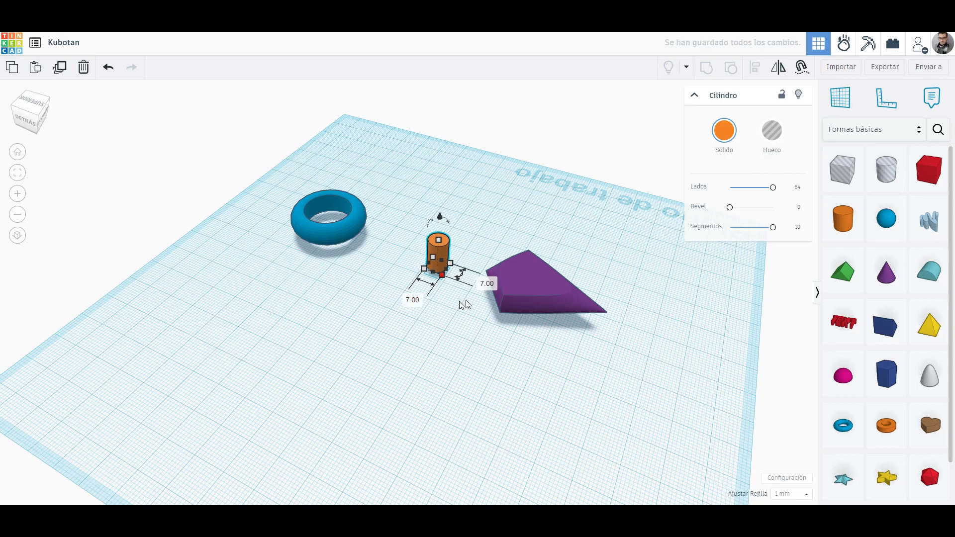
# Lay the small cylinder back on its side, pointing from the ring towards the pointed tip.
pyautogui.moveTo(444, 221)
pyautogui.mouseDown()
pyautogui.moveTo(461, 223)
pyautogui.moveTo(461, 213)
pyautogui.mouseUp()
pyautogui.click(461, 205)
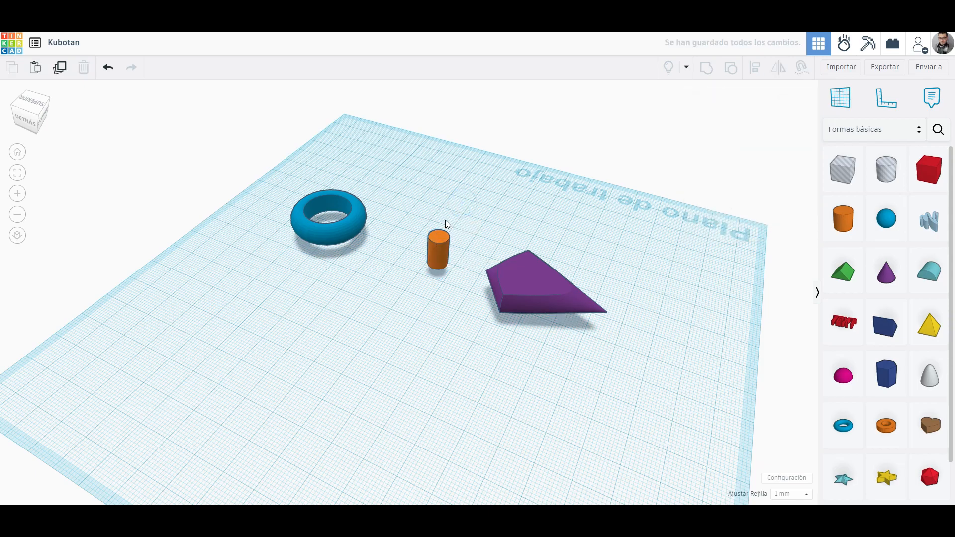
pyautogui.click(444, 230)
pyautogui.moveTo(447, 219)
pyautogui.moveTo(447, 219); pyautogui.dragTo(490, 318)
pyautogui.click(490, 319)
pyautogui.moveTo(493, 323); pyautogui.dragTo(594, 316, button='right')
# Align the ring, the resized cylinder and the tip again to their common centre in depth and height.
pyautogui.moveTo(197, 181); pyautogui.dragTo(565, 319)
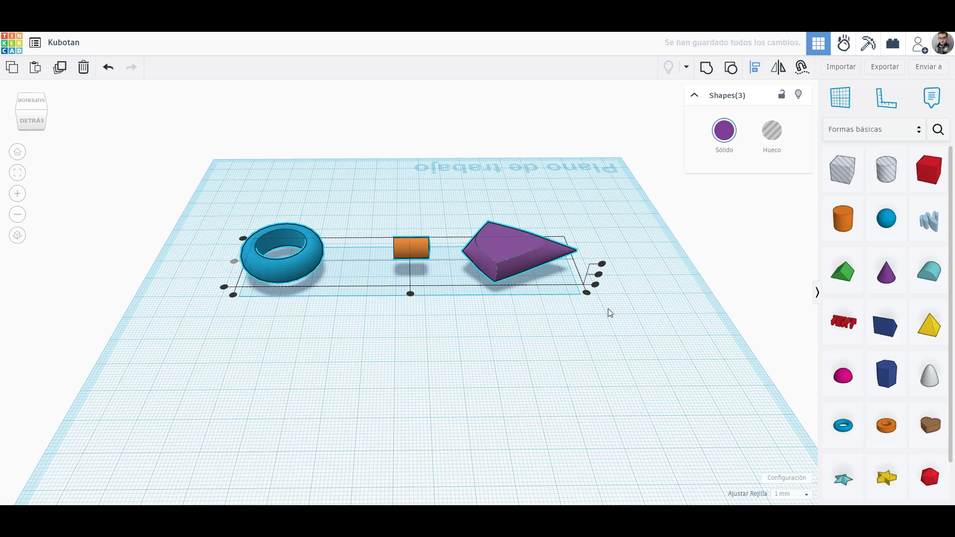
pyautogui.click(599, 275)
pyautogui.click(584, 311)
# Move the pointed tip and the ring inwards so that each overlaps one end of the small cylinder.
pyautogui.click(505, 265)
pyautogui.hotkey('shift', 'Left')
pyautogui.hotkey('shift', 'Left')
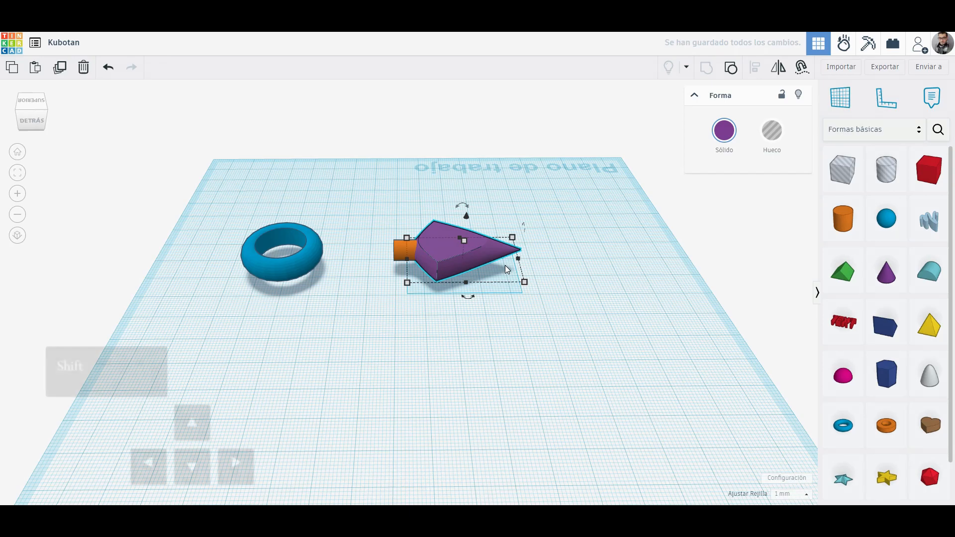
pyautogui.click(317, 270)
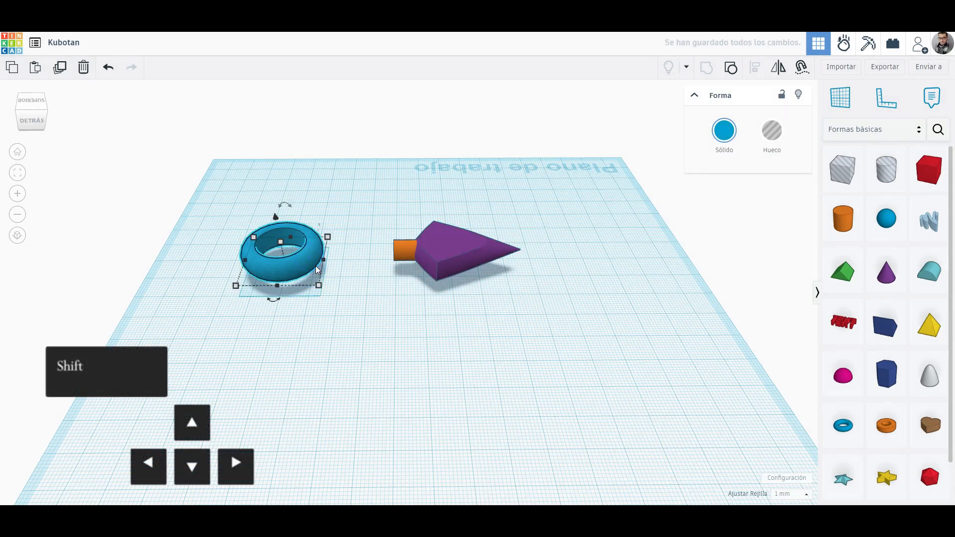
pyautogui.hotkey('shift', 'Right')
pyautogui.hotkey('shift', 'Right')
pyautogui.hotkey('shift', 'Right')
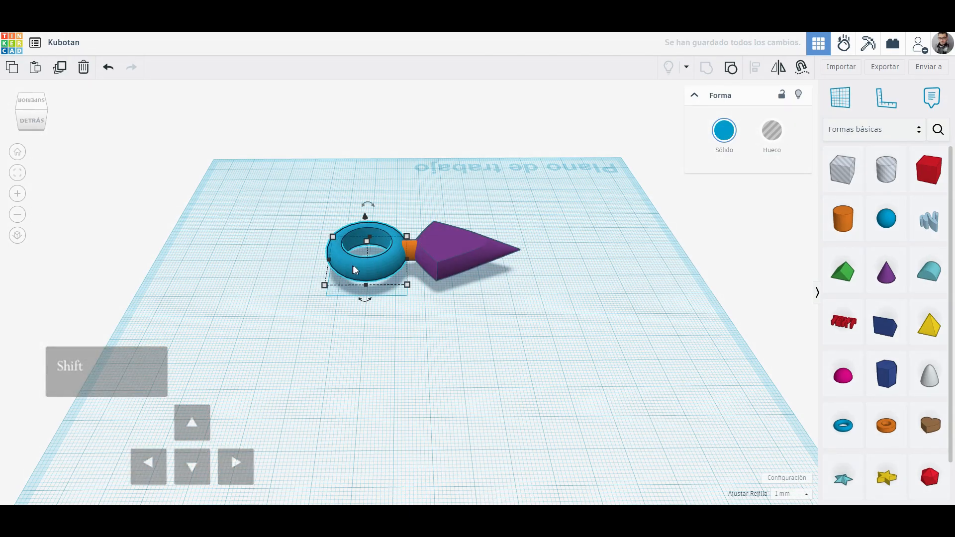
# Nudge the pointed tip slightly away from the ring and inspect the connecting cylinder from above.
pyautogui.moveTo(297, 206); pyautogui.dragTo(547, 287)
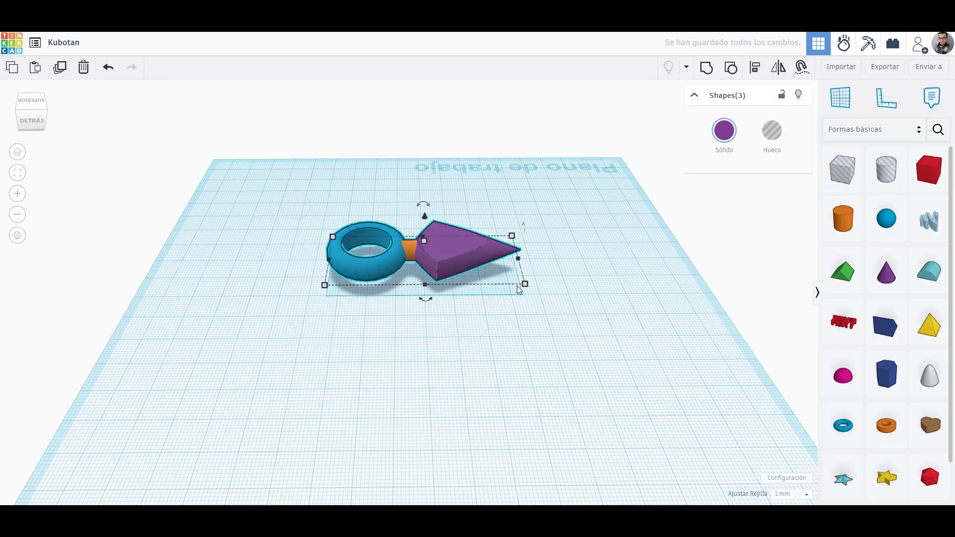
pyautogui.click(473, 269)
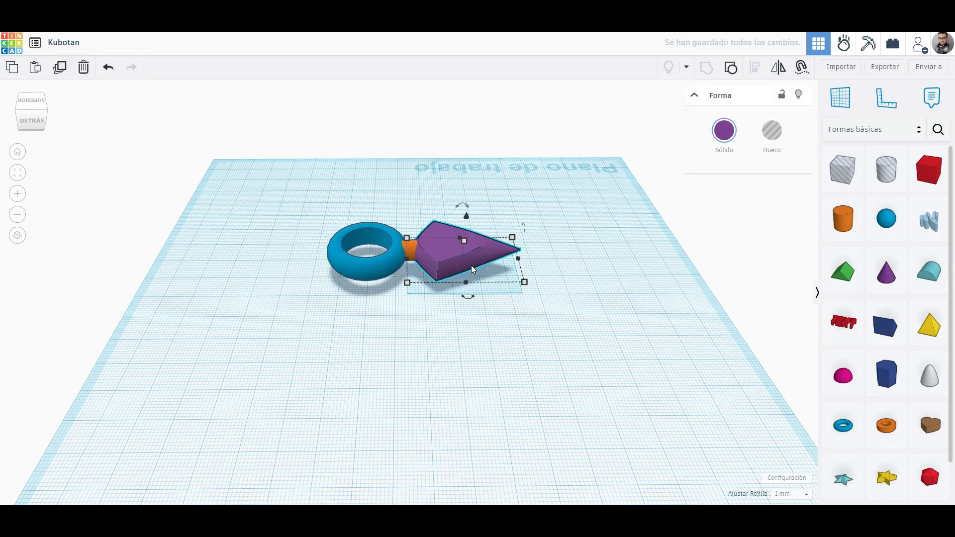
pyautogui.click(393, 266)
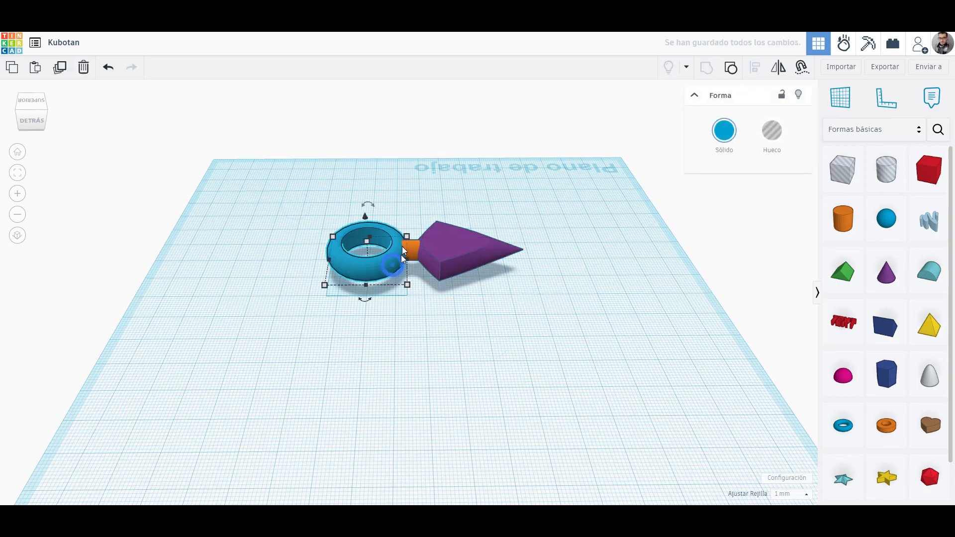
pyautogui.click(448, 299)
pyautogui.moveTo(397, 208); pyautogui.dragTo(298, 349, button='right')
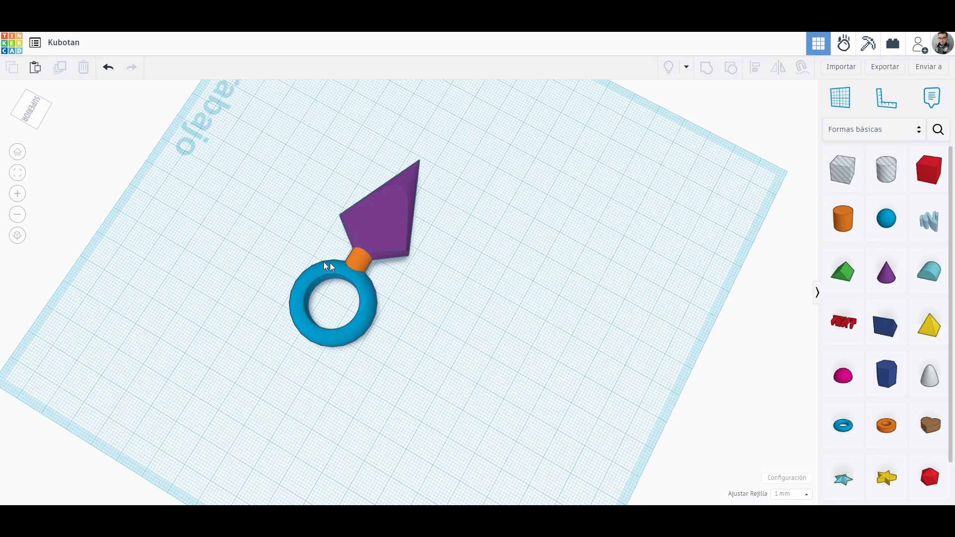
pyautogui.moveTo(505, 315); pyautogui.dragTo(416, 305, button='right')
# Measure the overall size of the three parts and move the pointed tip 1 mm further from the ring.
pyautogui.click(438, 267)
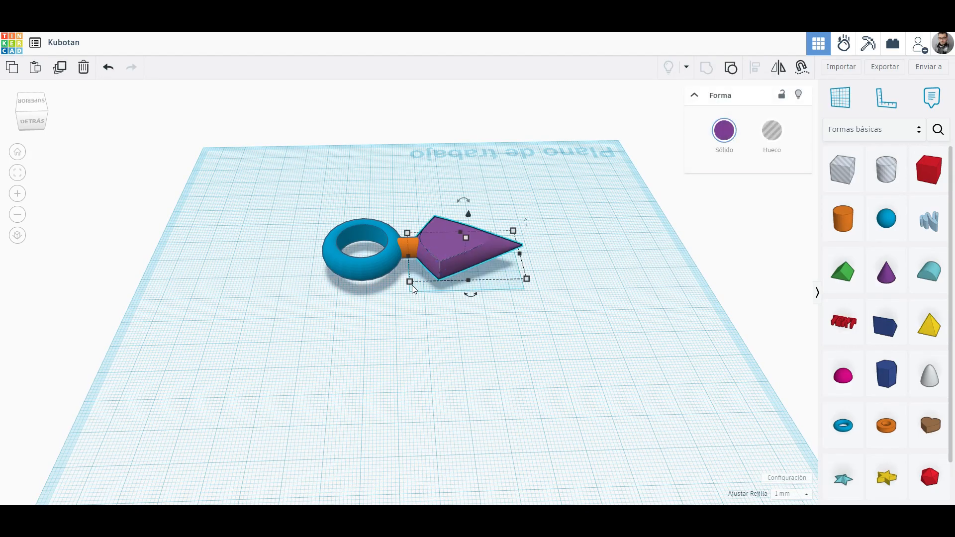
pyautogui.keyDown('shift'); pyautogui.click(404, 246); pyautogui.keyUp('shift')
pyautogui.keyDown('shift'); pyautogui.click(387, 265); pyautogui.keyUp('shift')
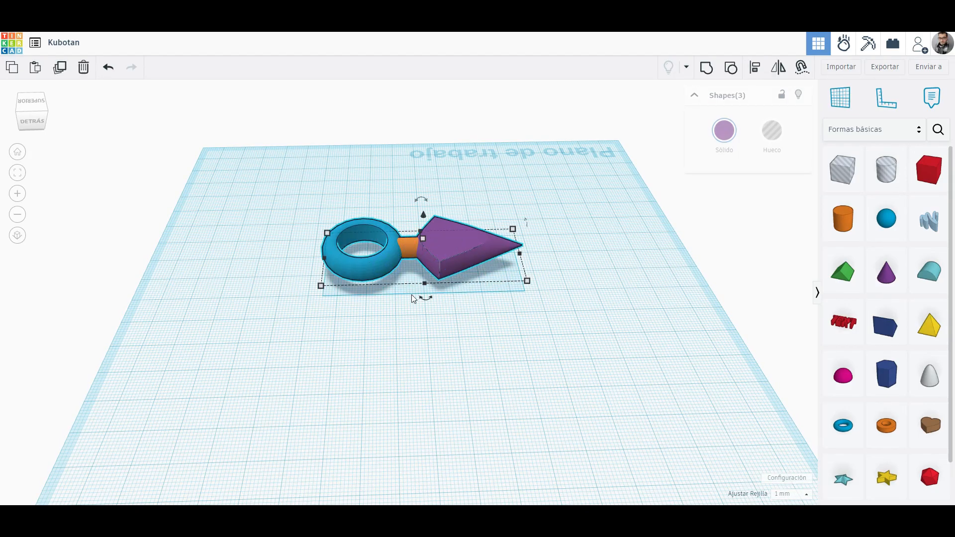
pyautogui.moveTo(527, 282)
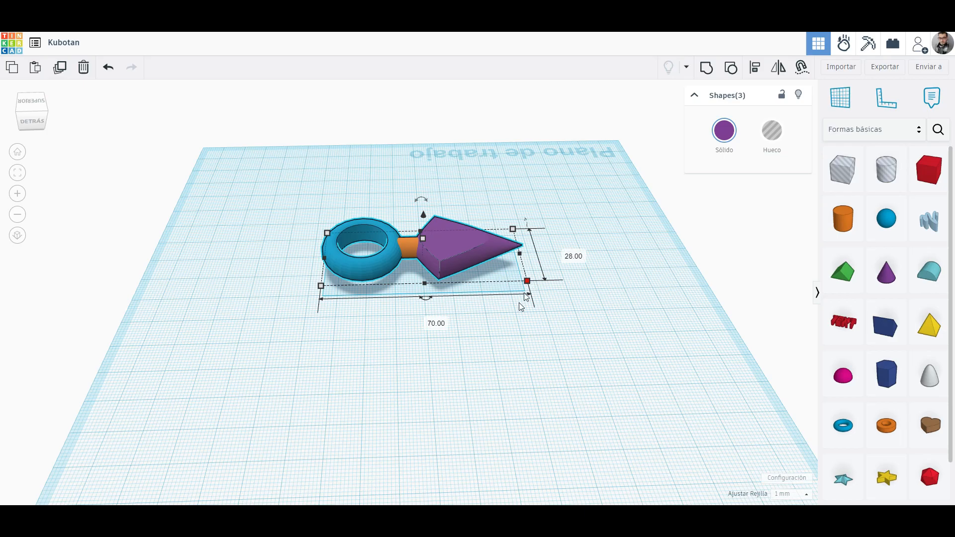
pyautogui.click(503, 335)
pyautogui.click(473, 267)
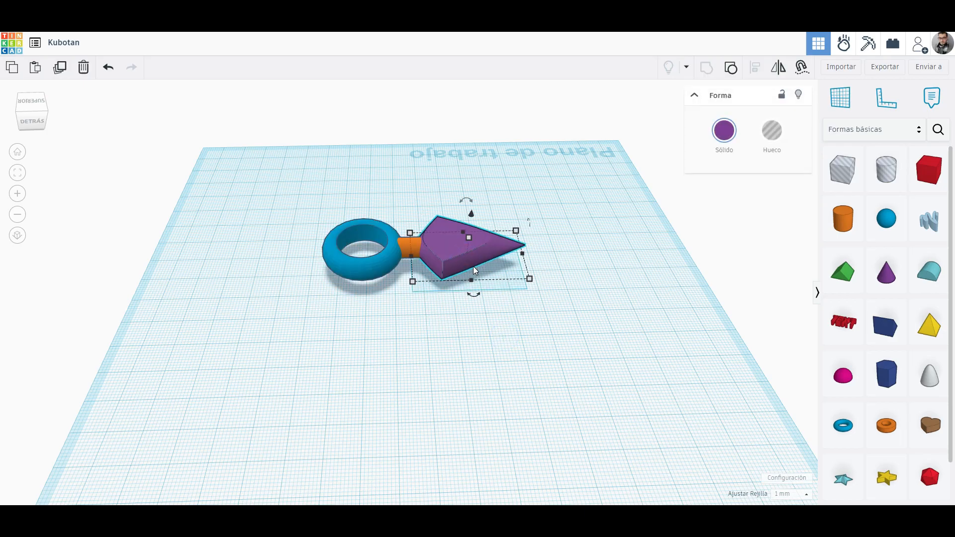
pyautogui.click(567, 337)
# Group the ring, cylinder and pointed tip into a single object and inspect it from above.
pyautogui.moveTo(290, 192); pyautogui.dragTo(507, 314)
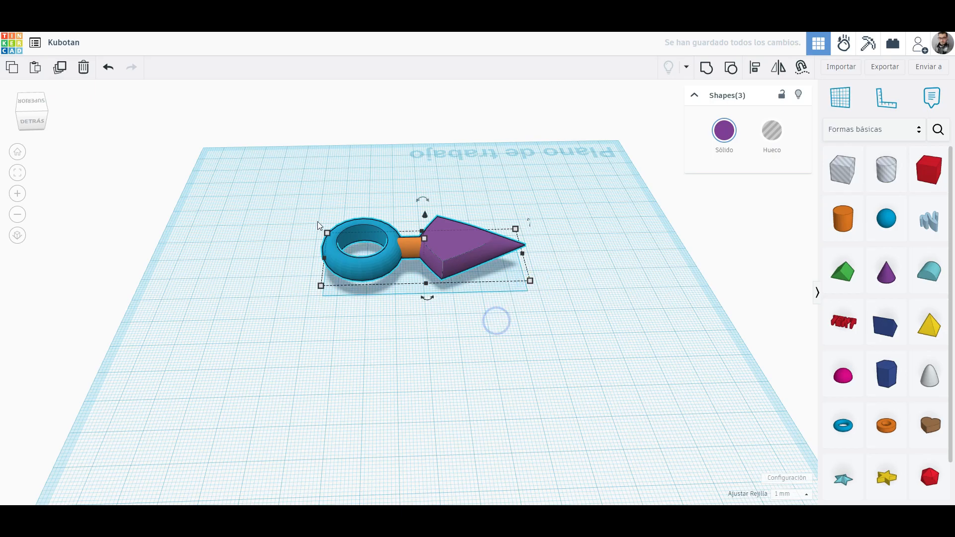
pyautogui.hotkey('ctrl', 'g')
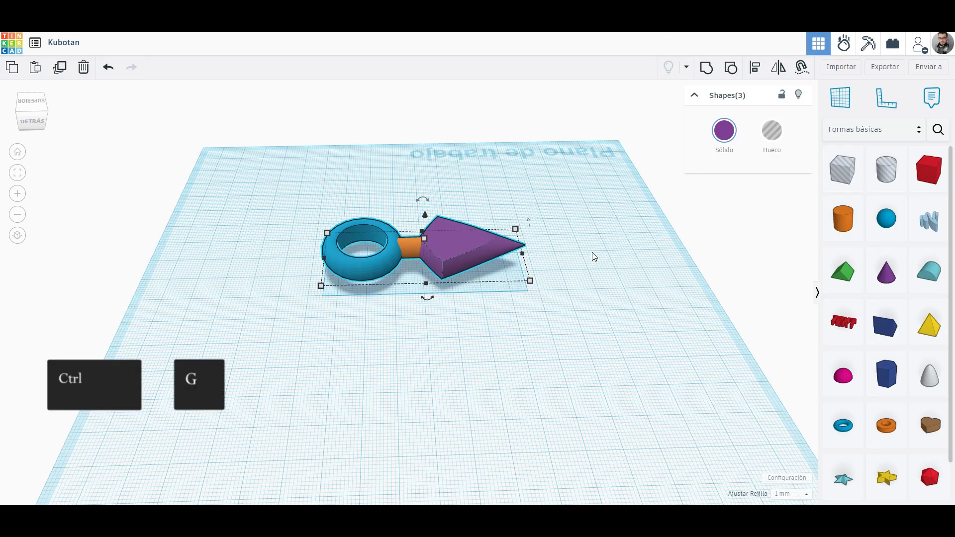
pyautogui.click(501, 341)
pyautogui.moveTo(492, 358); pyautogui.dragTo(344, 380, button='right')
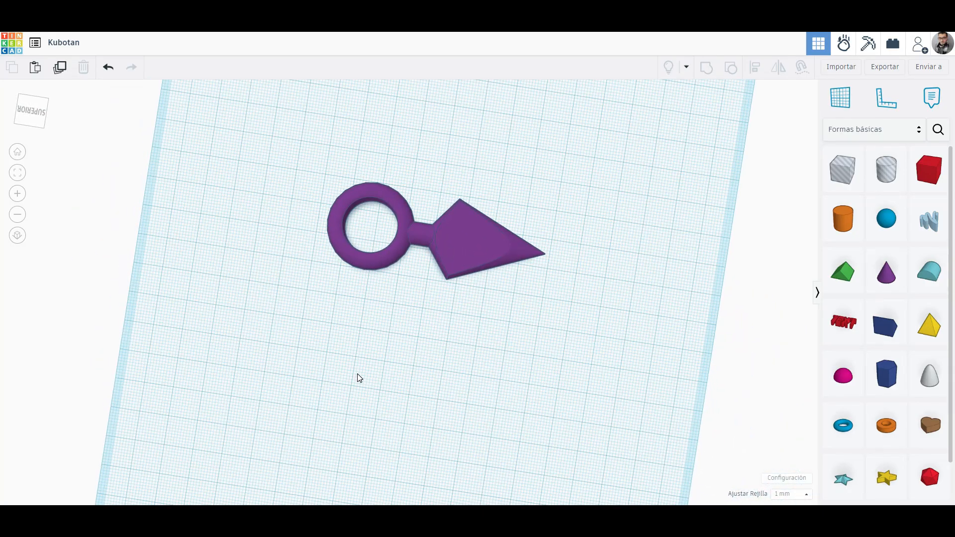